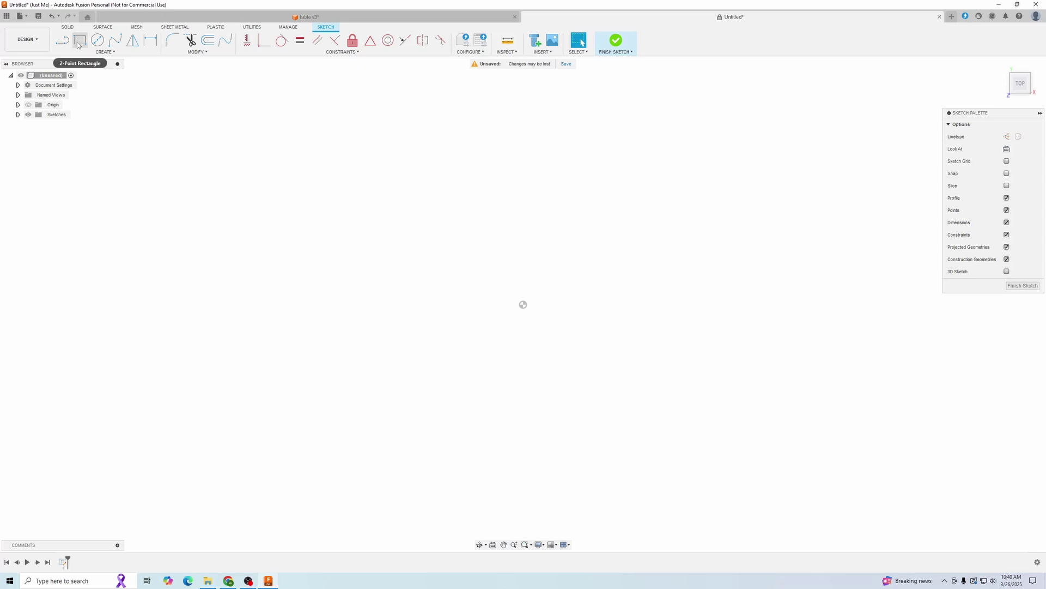
Sketch a 32.00 x 4.375 in rectangle and extrude it into the solid slat Body1
{"action": "left_click", "coordinate": [79, 41]}
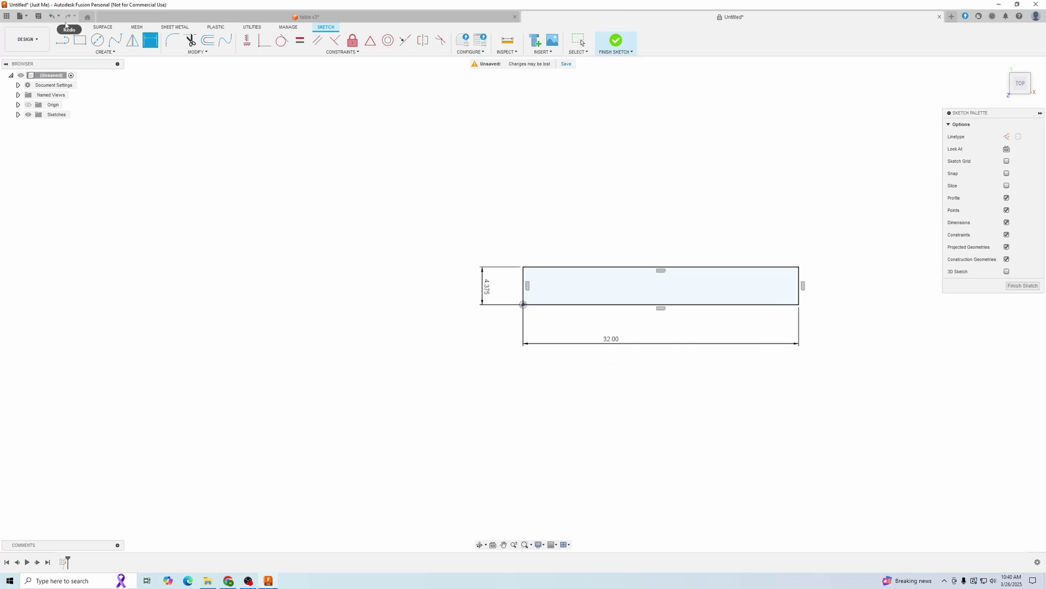
{"action": "left_click", "coordinate": [80, 39]}
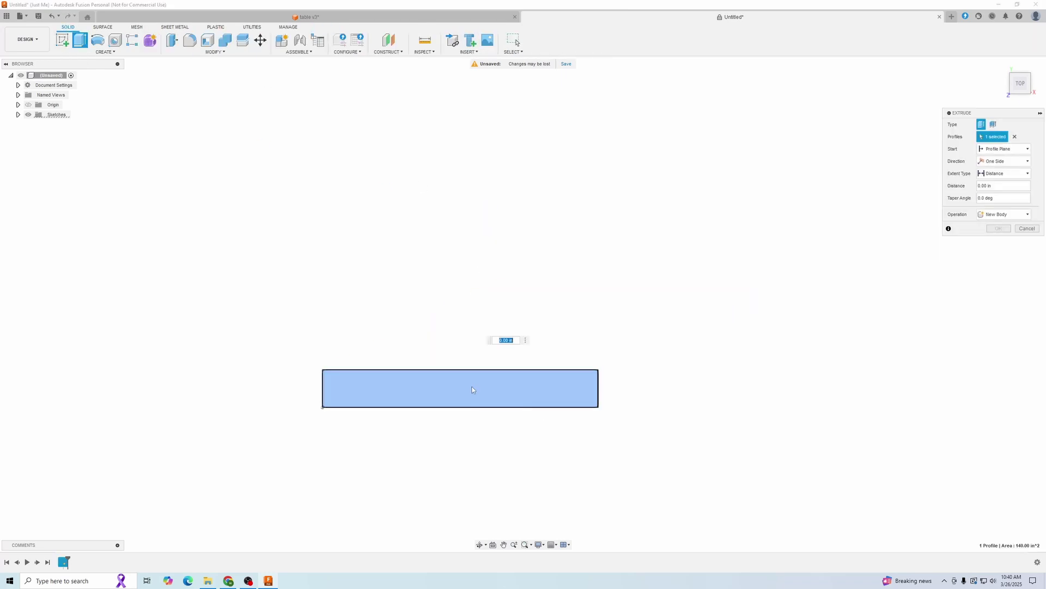
{"action": "type", "text": "1"}
{"action": "key", "text": "Return"}
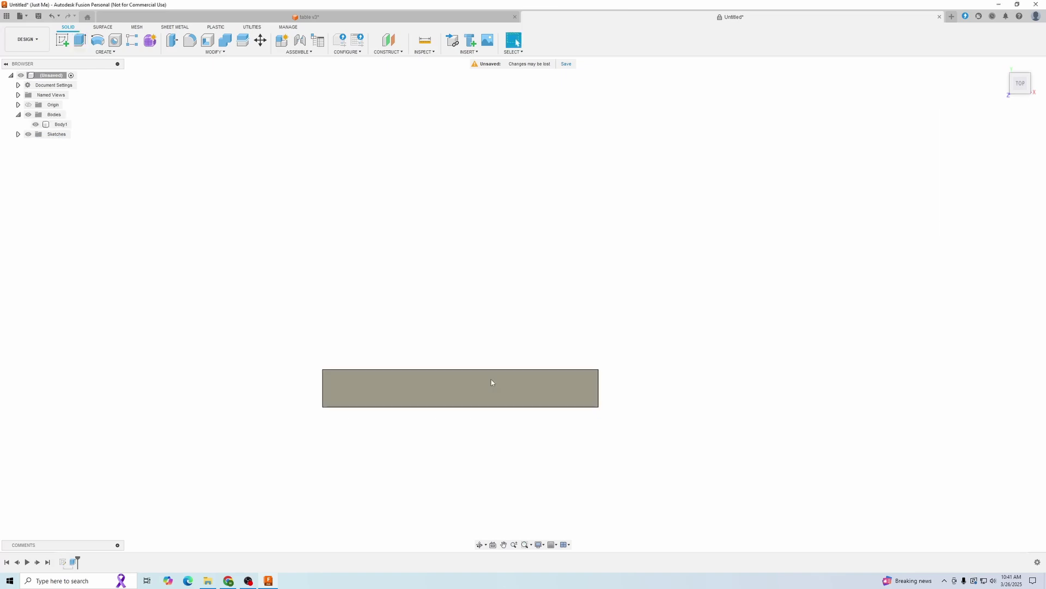
{"action": "left_click", "coordinate": [537, 381]}
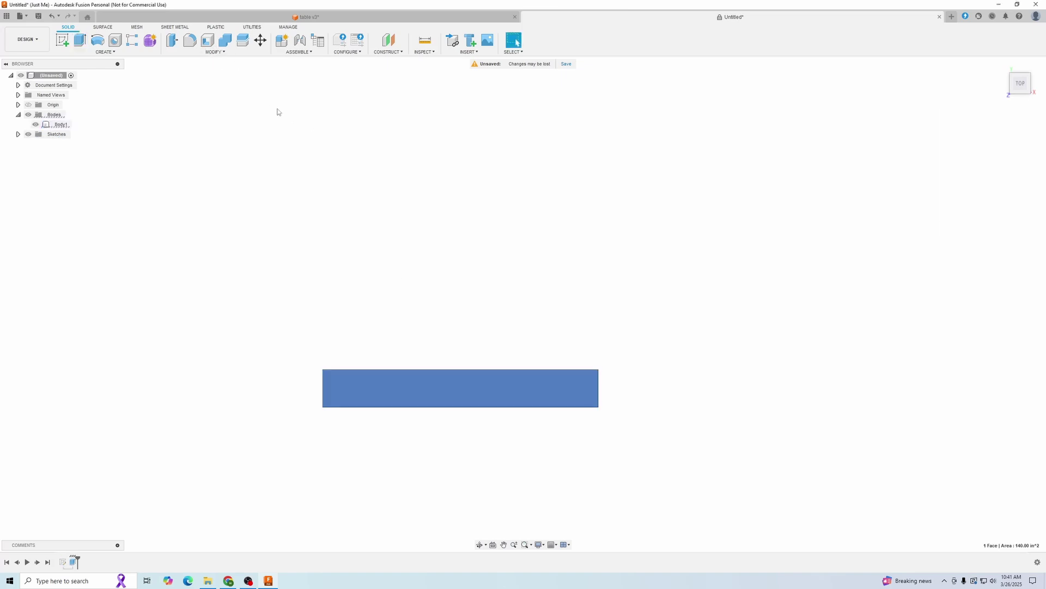
Rectangular-pattern Body1 along its left edge into 5 bodies spaced over 23.25-4.375 in
{"action": "left_click", "coordinate": [133, 40]}
{"action": "left_click", "coordinate": [1004, 136]}
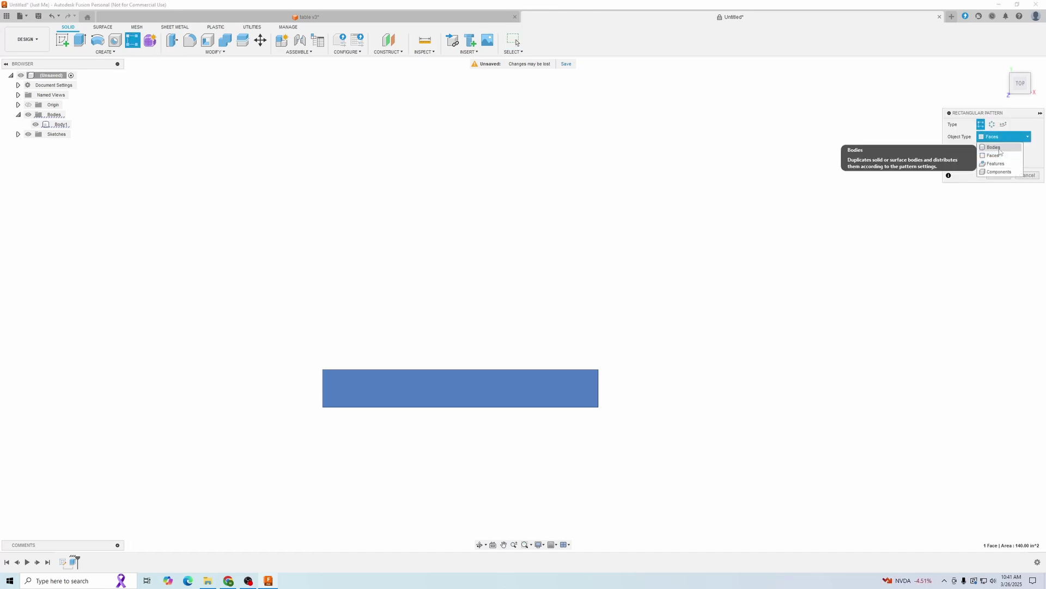
{"action": "left_click", "coordinate": [999, 149]}
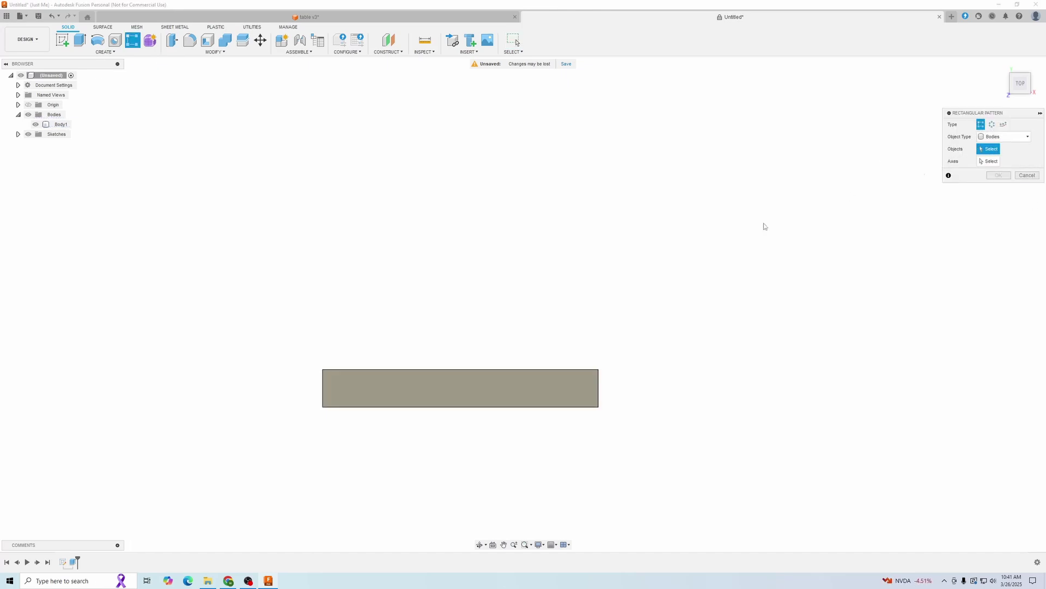
{"action": "left_click", "coordinate": [515, 383]}
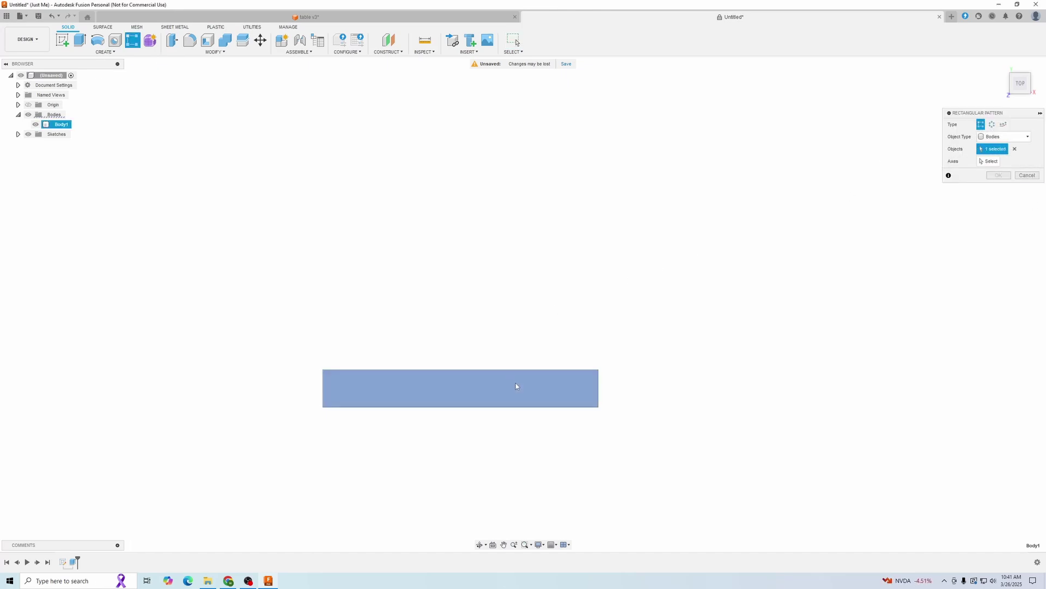
{"action": "left_click", "coordinate": [990, 162]}
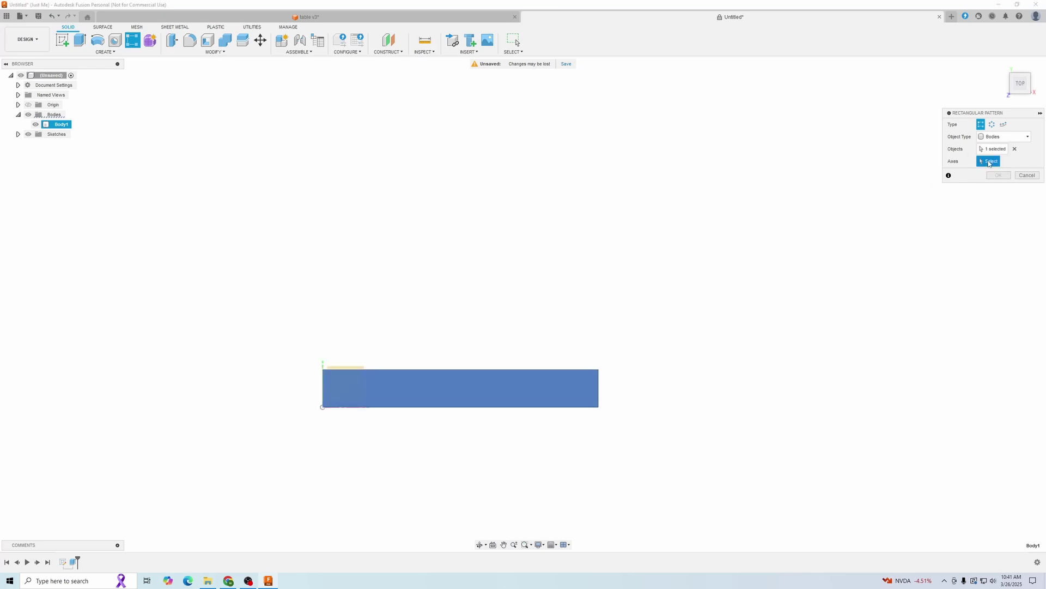
{"action": "left_click", "coordinate": [321, 403]}
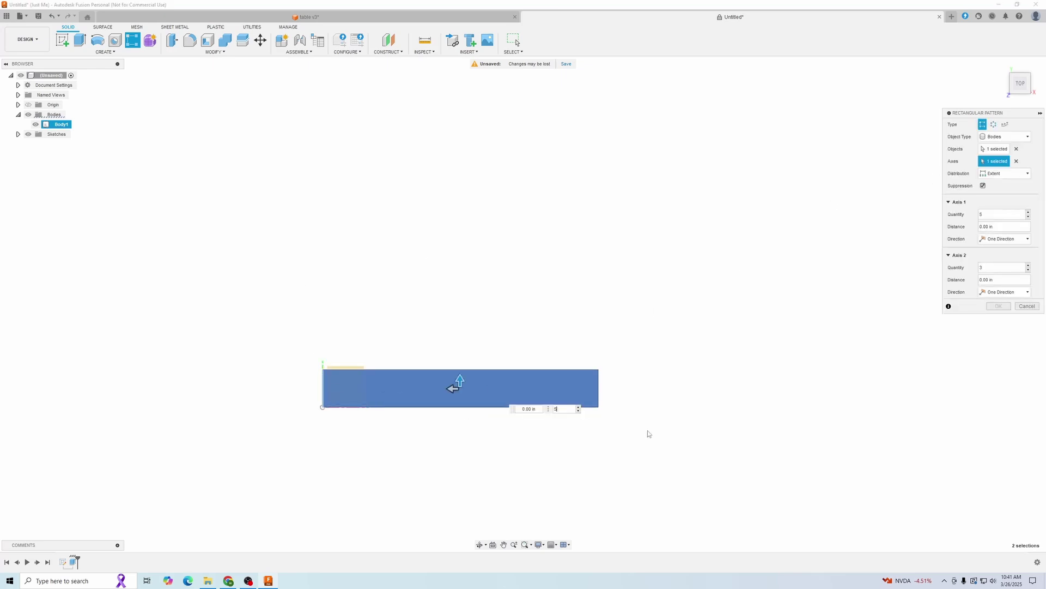
{"action": "key", "text": "Tab"}
{"action": "type", "text": "5"}
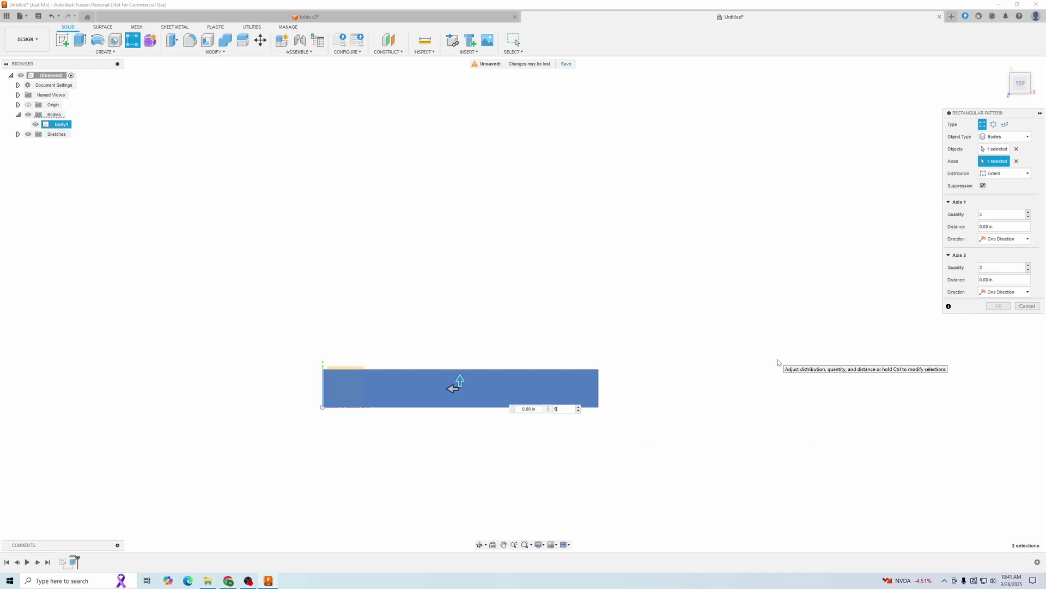
{"action": "left_click", "coordinate": [958, 227]}
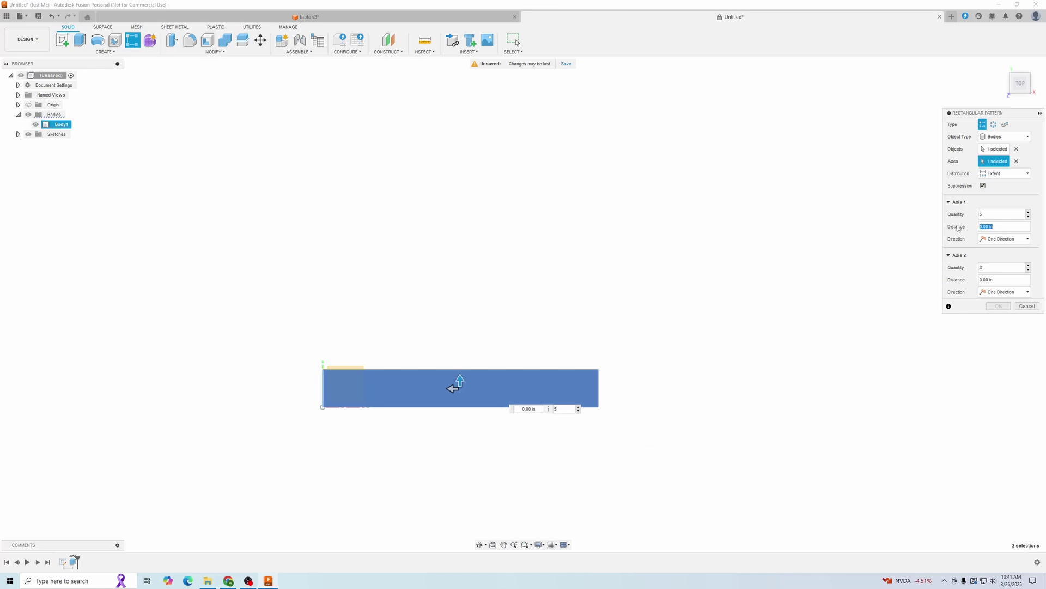
{"action": "type", "text": "23.25-"}
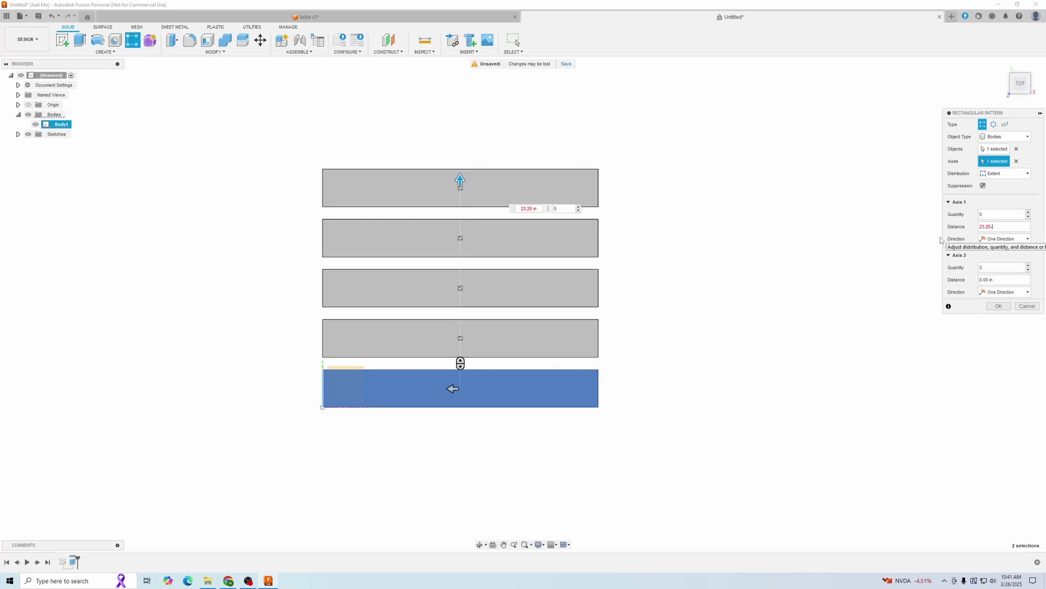
{"action": "type", "text": "5"}
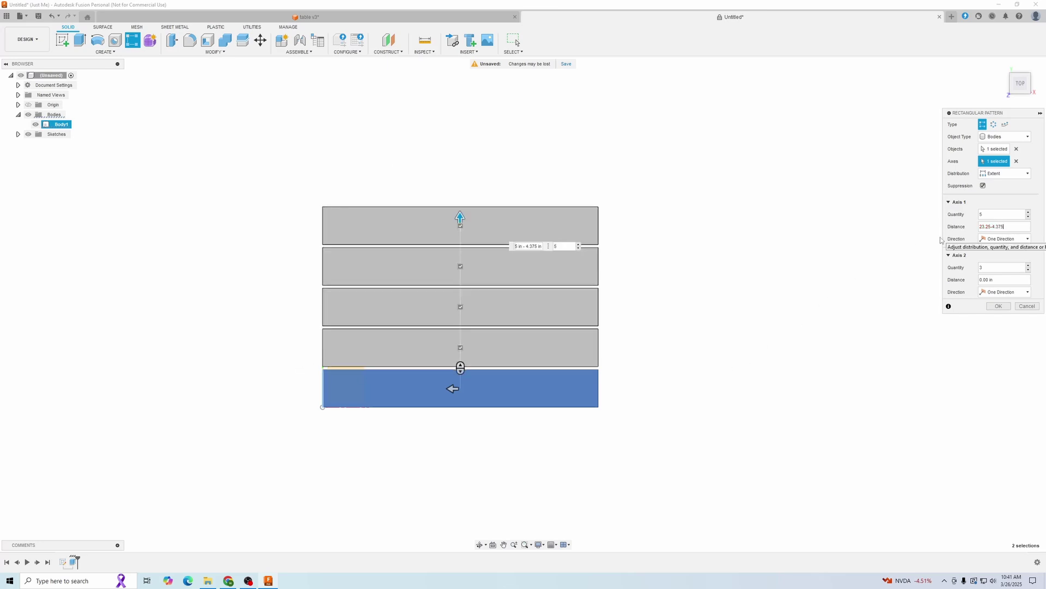
{"action": "left_click", "coordinate": [999, 306]}
Measure the slats' overall span as 23.25 in, then start a sketch on the bottom slat
{"action": "left_click", "coordinate": [425, 39]}
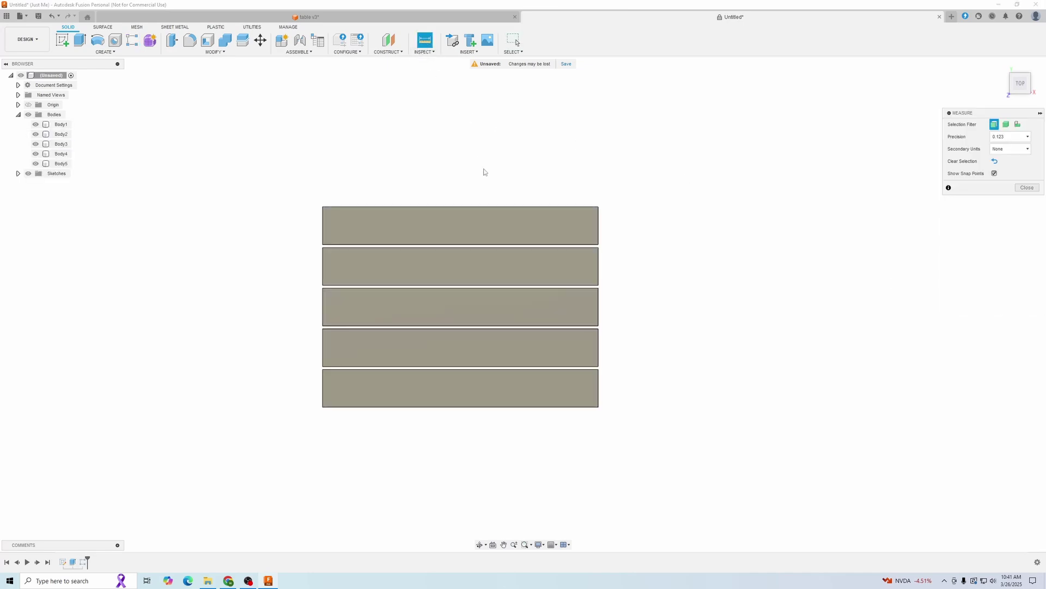
{"action": "left_click", "coordinate": [480, 208]}
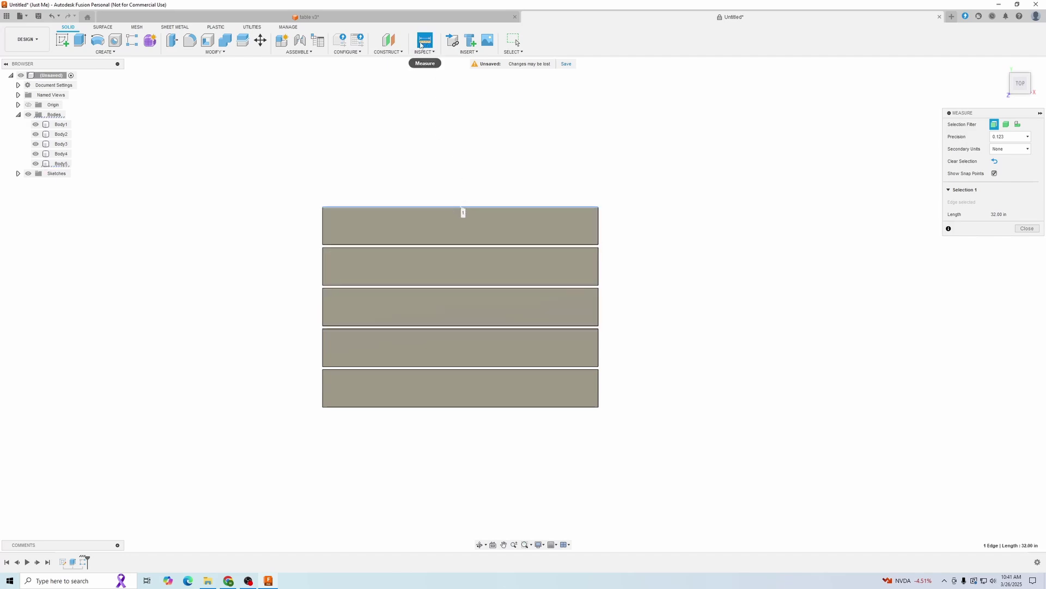
{"action": "left_click", "coordinate": [461, 406]}
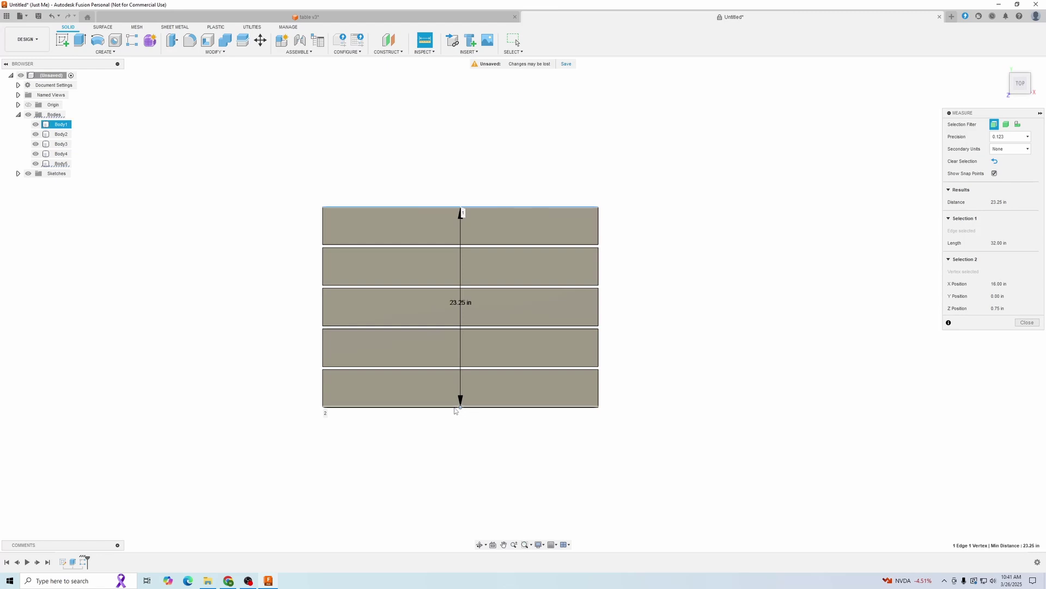
{"action": "left_click", "coordinate": [690, 319]}
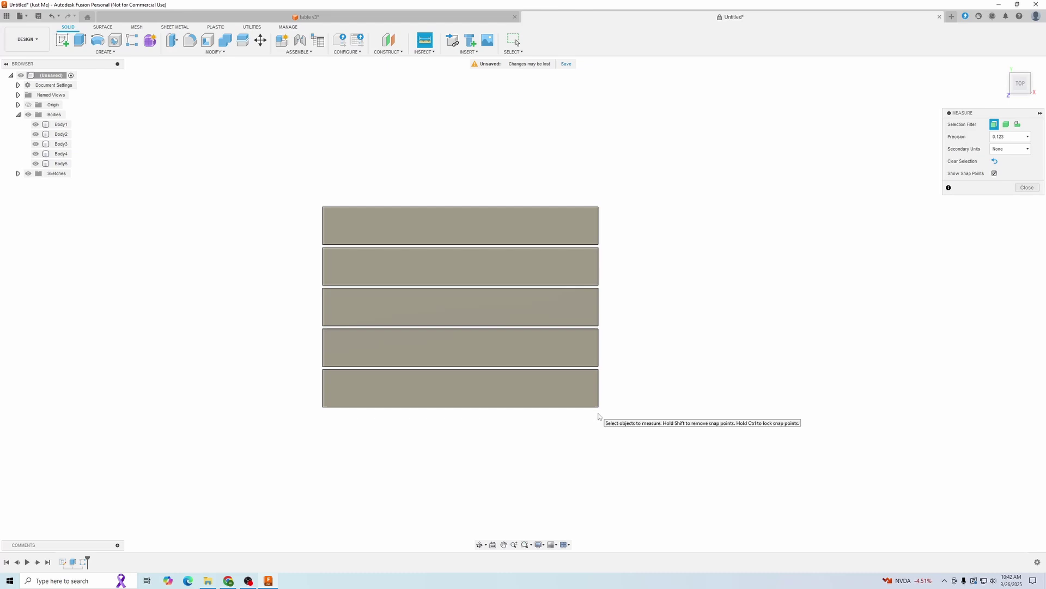
{"action": "left_click", "coordinate": [351, 400]}
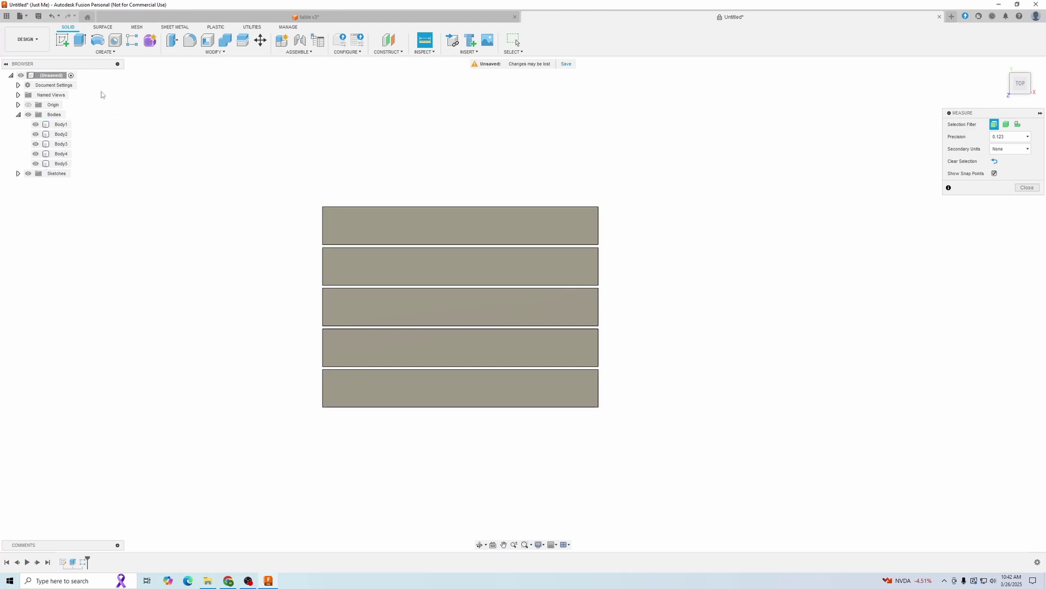
{"action": "left_click", "coordinate": [62, 40]}
Draw a large rectangle enclosing all five slats on the bottom slat's sketch plane
{"action": "left_click", "coordinate": [375, 394]}
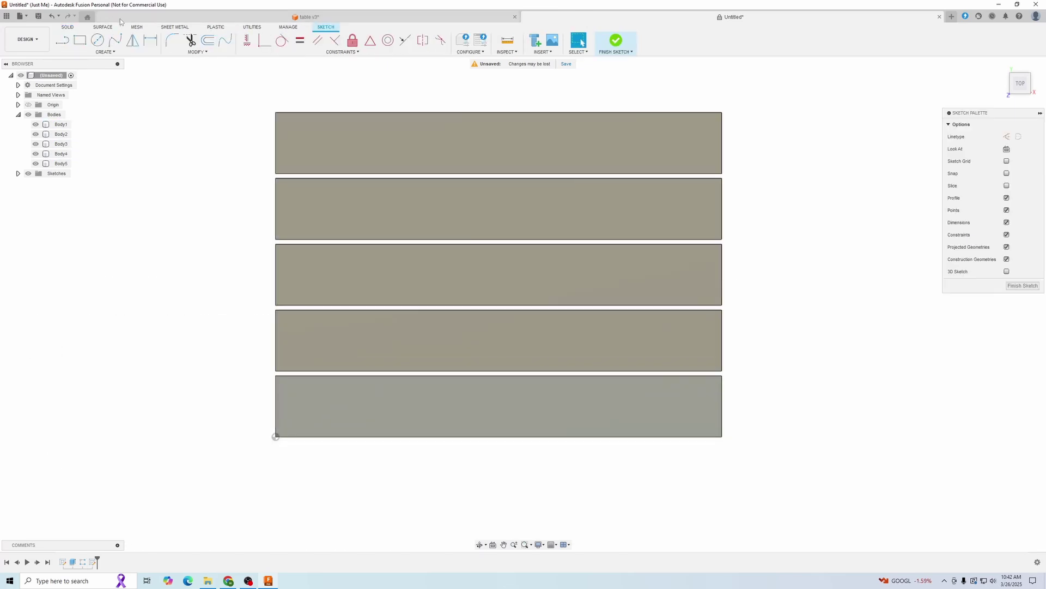
{"action": "left_click", "coordinate": [80, 39]}
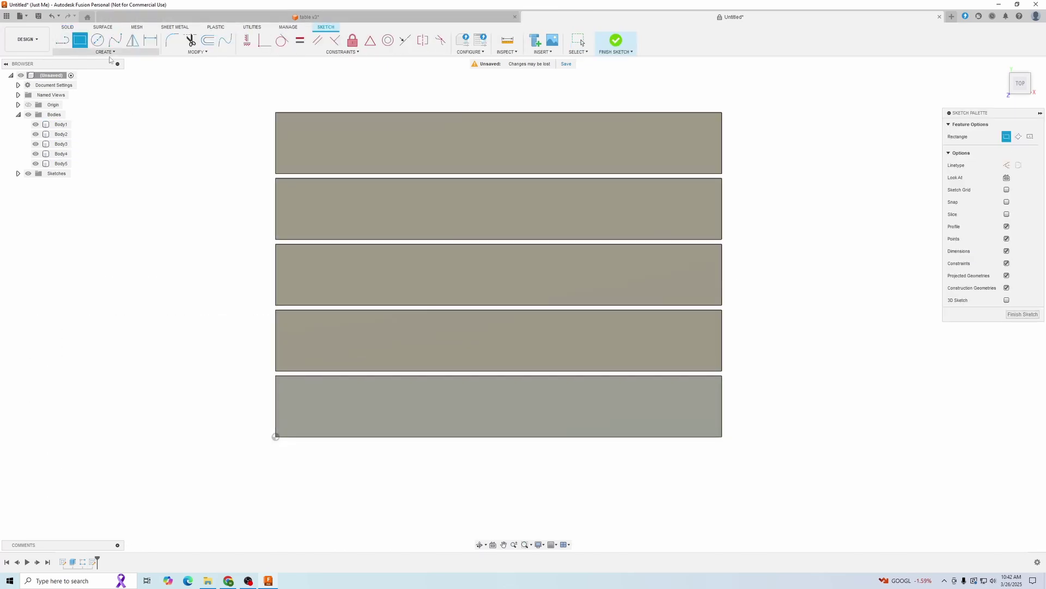
{"action": "left_click", "coordinate": [297, 105]}
{"action": "left_click", "coordinate": [785, 418]}
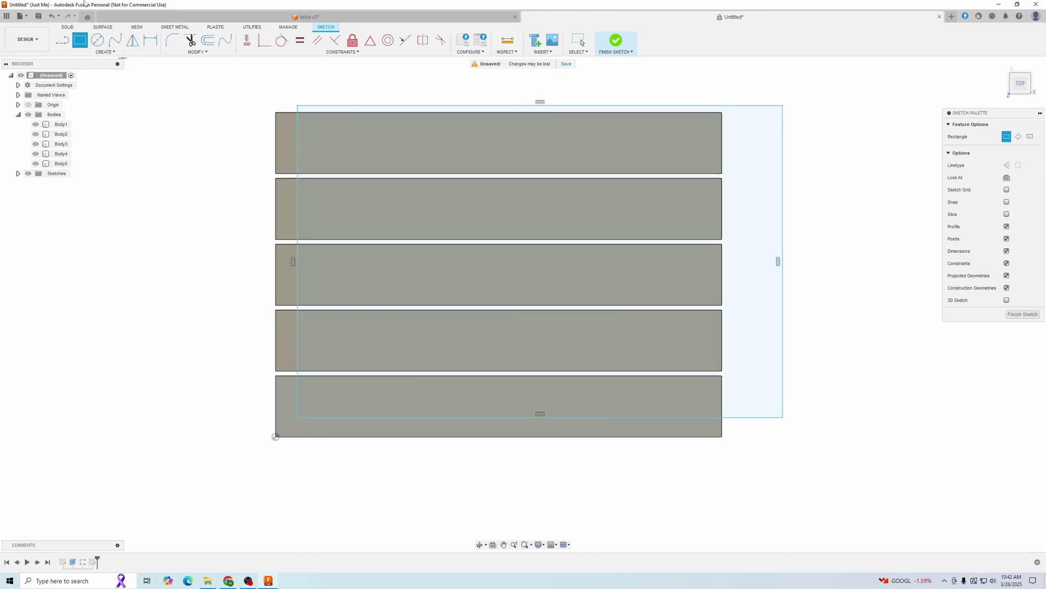
Dimension the rectangle's bottom and left edges 1.00 in from the origin
{"action": "left_click", "coordinate": [150, 40]}
{"action": "left_click", "coordinate": [315, 417]}
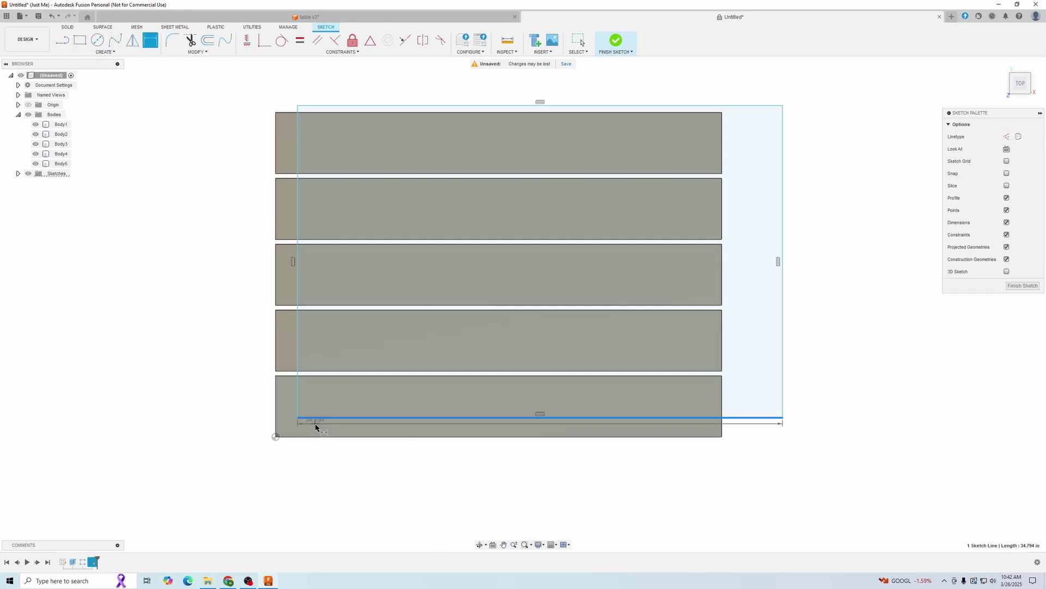
{"action": "left_click", "coordinate": [275, 437]}
{"action": "left_click", "coordinate": [336, 483]}
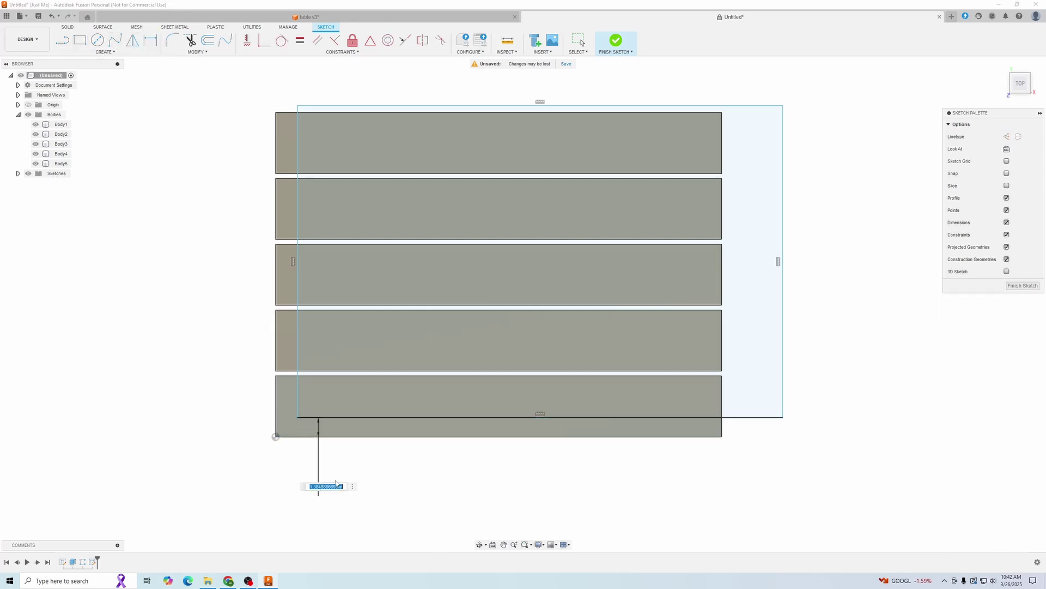
{"action": "type", "text": "1"}
{"action": "key", "text": "Return"}
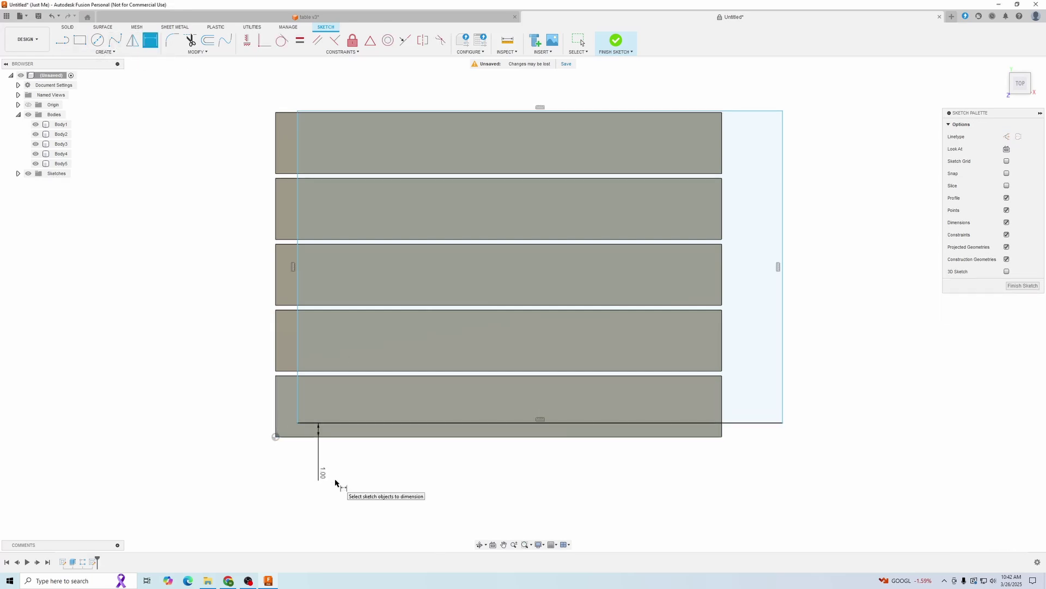
{"action": "left_click", "coordinate": [290, 414]}
{"action": "left_click", "coordinate": [275, 436]}
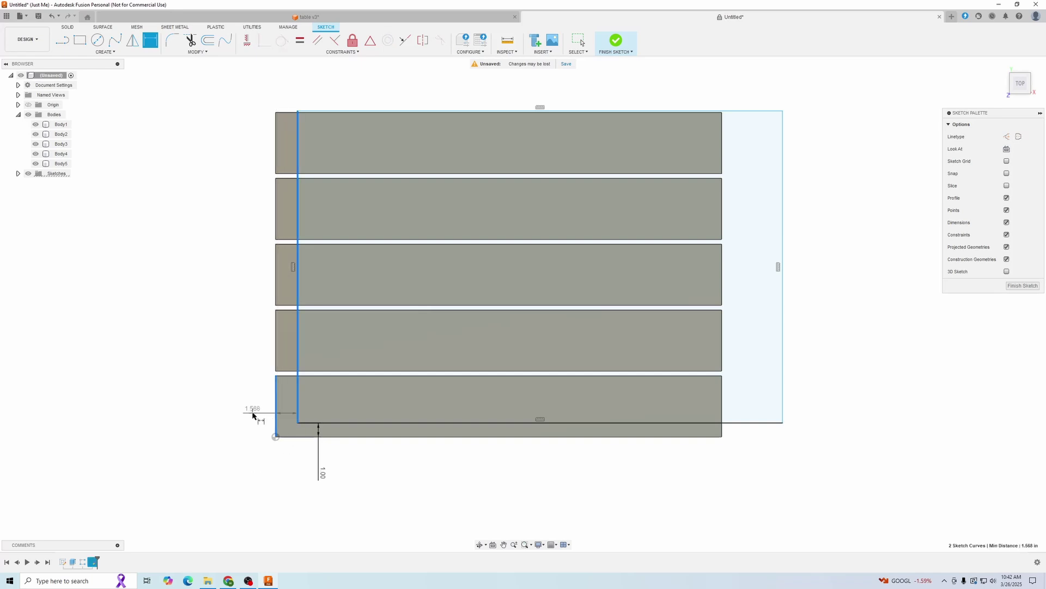
{"action": "left_click", "coordinate": [250, 412]}
{"action": "type", "text": "1.5683192329"}
{"action": "key", "text": "Return"}
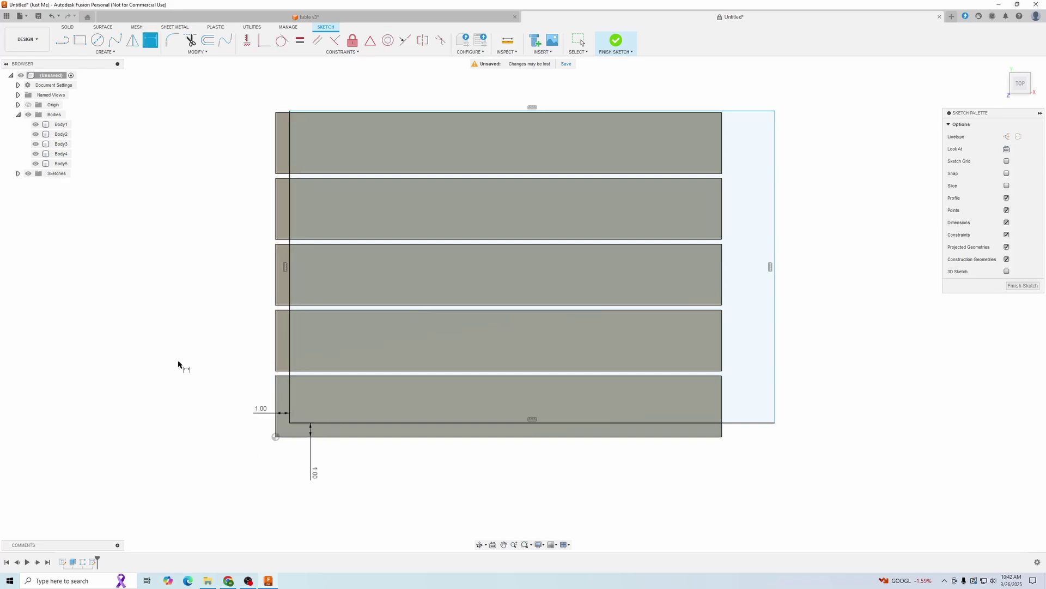
{"action": "left_click", "coordinate": [94, 41]}
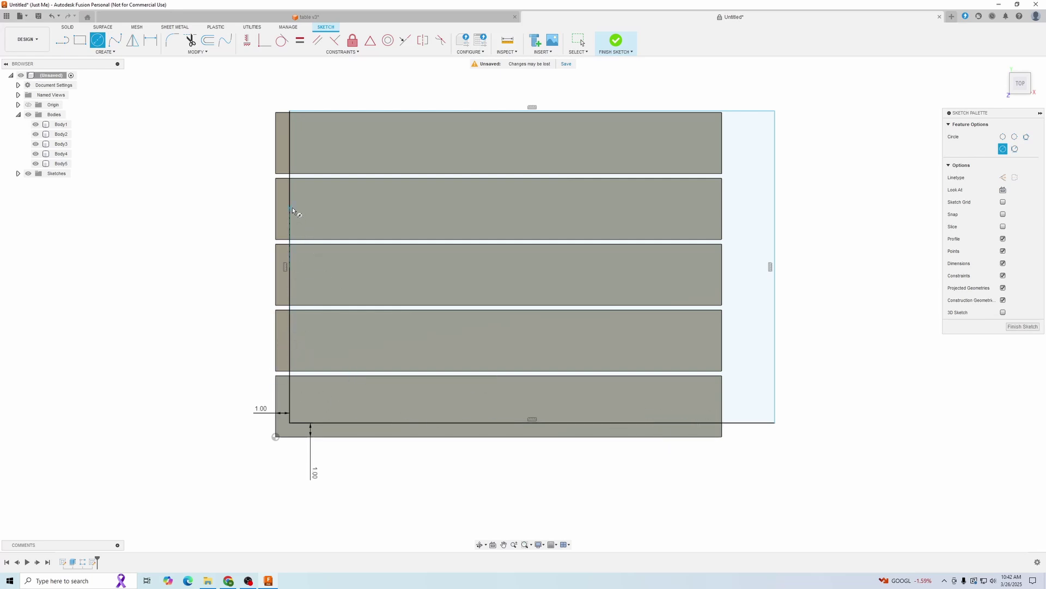
Draw hole circles along the bottom slat and near the upper slats' left ends
{"action": "left_click", "coordinate": [335, 413]}
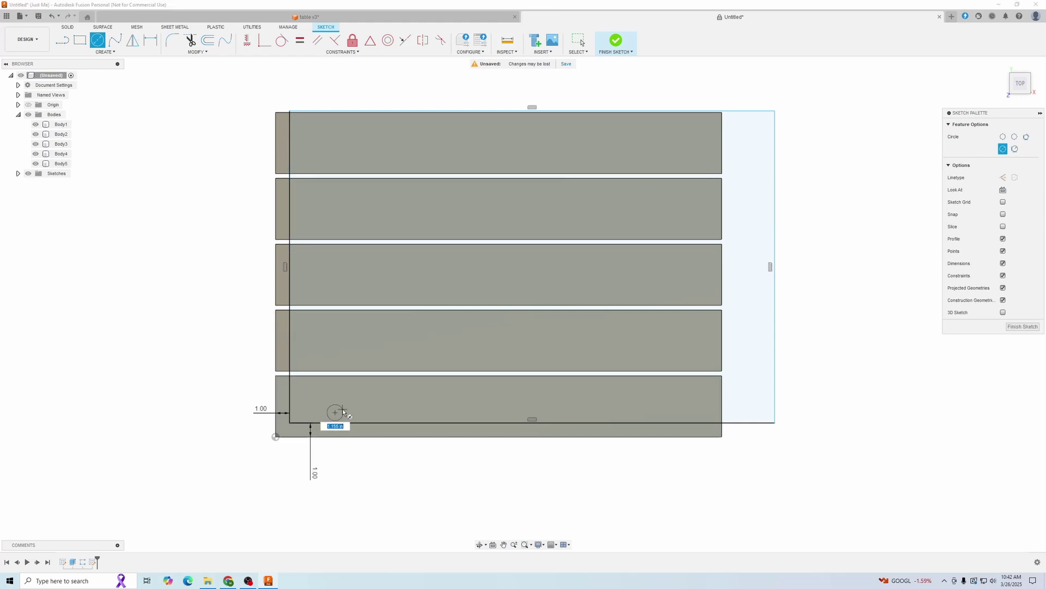
{"action": "left_click", "coordinate": [418, 413]}
{"action": "left_click", "coordinate": [425, 416]}
{"action": "left_click", "coordinate": [481, 412]}
{"action": "left_click", "coordinate": [490, 415]}
{"action": "left_click", "coordinate": [567, 413]}
{"action": "left_click", "coordinate": [581, 416]}
{"action": "left_click", "coordinate": [670, 416]}
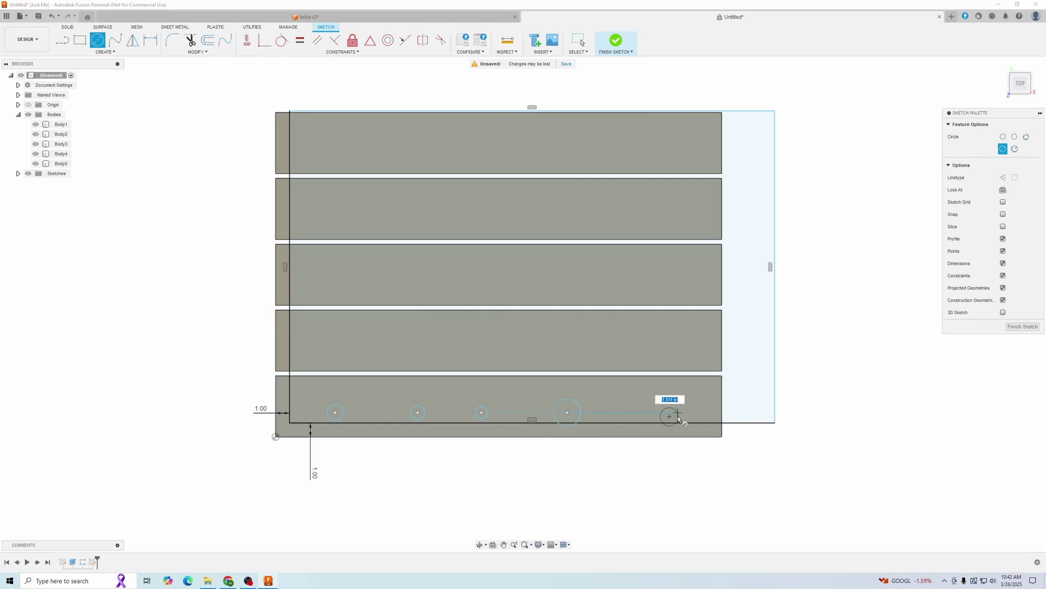
{"action": "left_click", "coordinate": [677, 417]}
{"action": "left_click", "coordinate": [310, 207]}
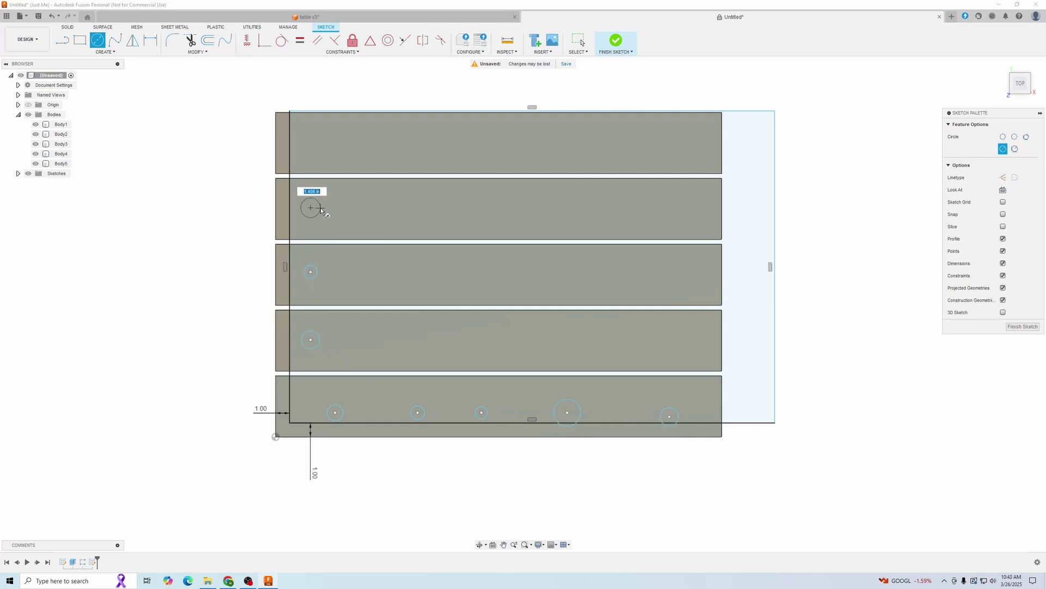
{"action": "left_click", "coordinate": [320, 208]}
{"action": "left_click", "coordinate": [311, 143]}
{"action": "left_click", "coordinate": [320, 144]}
{"action": "key", "text": "Escape"}
Convert the outer rectangle to construction lines and make all hole circles equal
{"action": "double_click", "coordinate": [290, 136]}
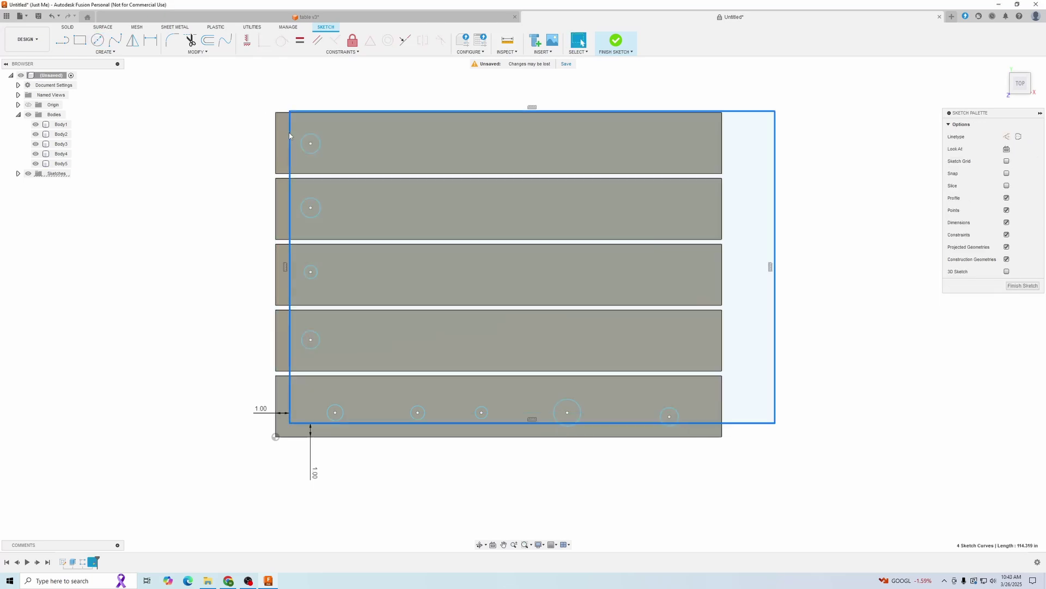
{"action": "left_click", "coordinate": [1001, 136]}
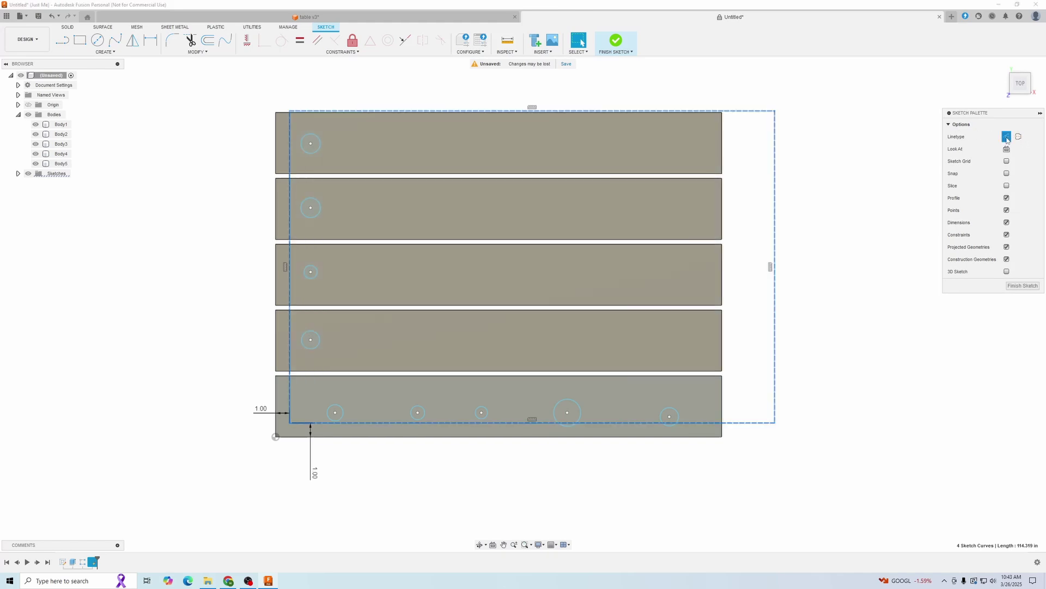
{"action": "mouse_move", "coordinate": [299, 122]}
{"action": "left_mouse_down"}
{"action": "mouse_move", "coordinate": [349, 195]}
{"action": "mouse_move", "coordinate": [720, 431]}
{"action": "left_mouse_up"}
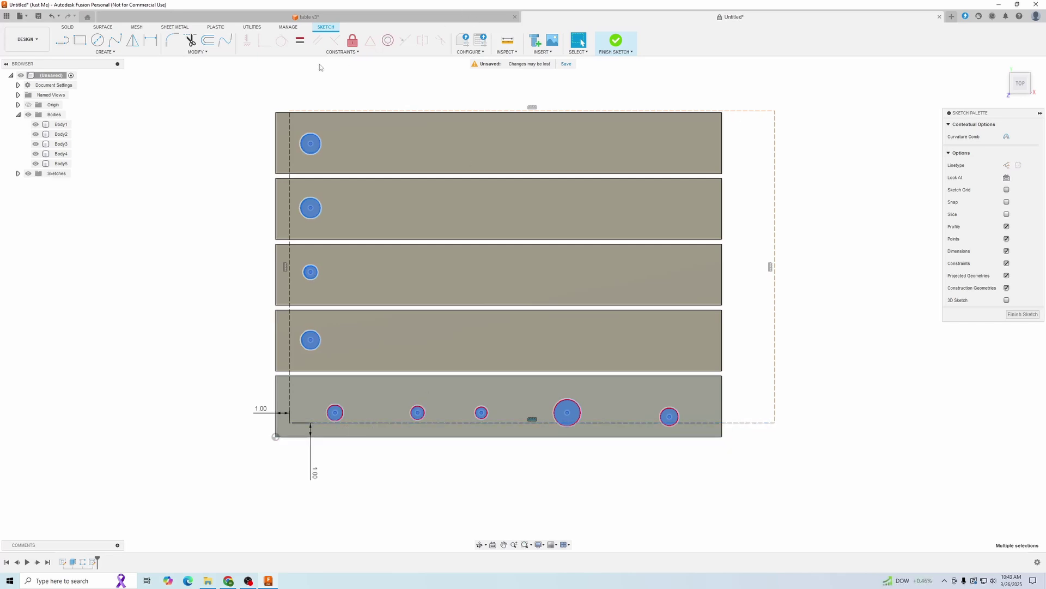
{"action": "left_click", "coordinate": [300, 40]}
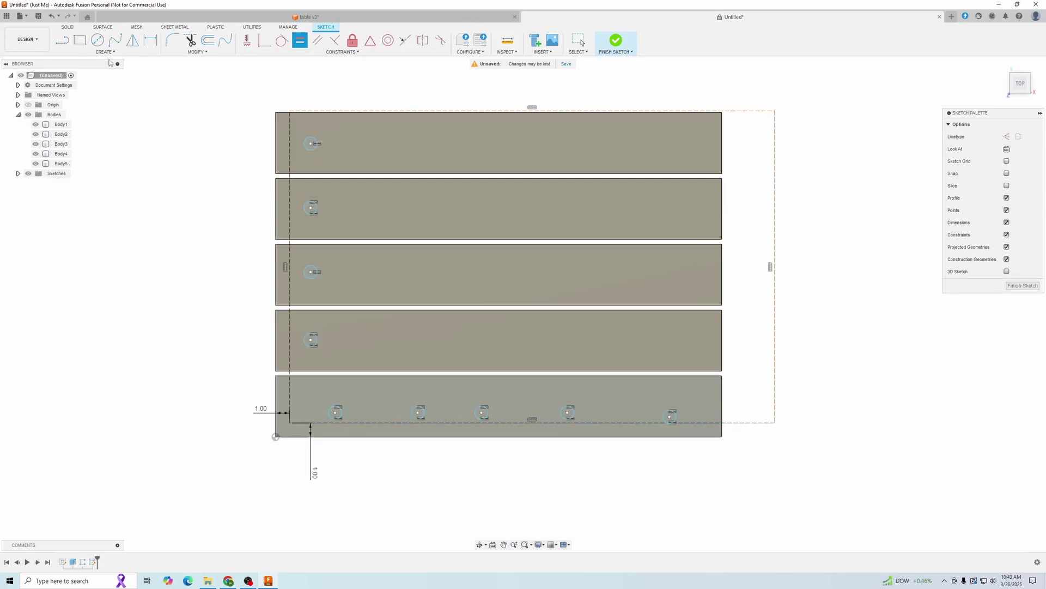
Dimension the top-left hole circle to a 0.50 in diameter
{"action": "key", "text": "d"}
{"action": "left_click", "coordinate": [314, 139]}
{"action": "left_click", "coordinate": [327, 139]}
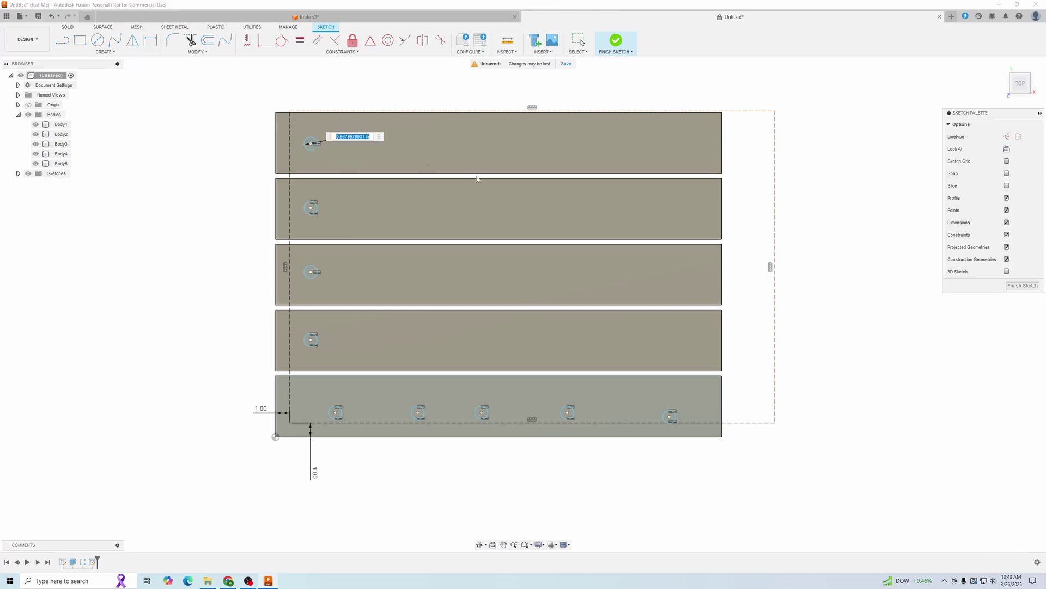
{"action": "type", "text": ".5"}
{"action": "key", "text": "Return"}
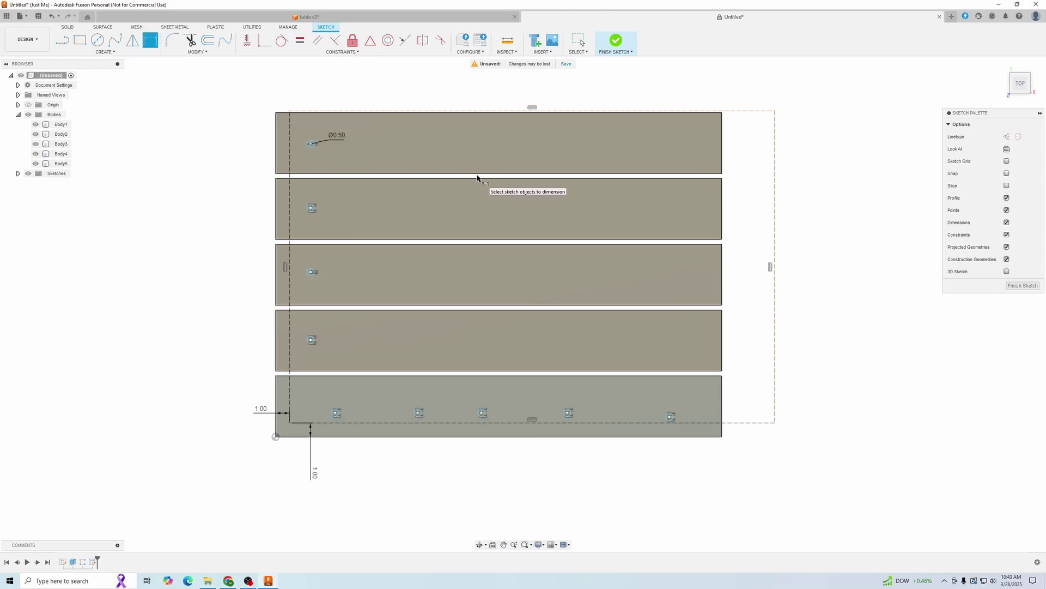
{"action": "scroll", "coordinate": [390, 143], "scroll_direction": "up", "scroll_amount": 2}
{"action": "key", "text": "Escape"}
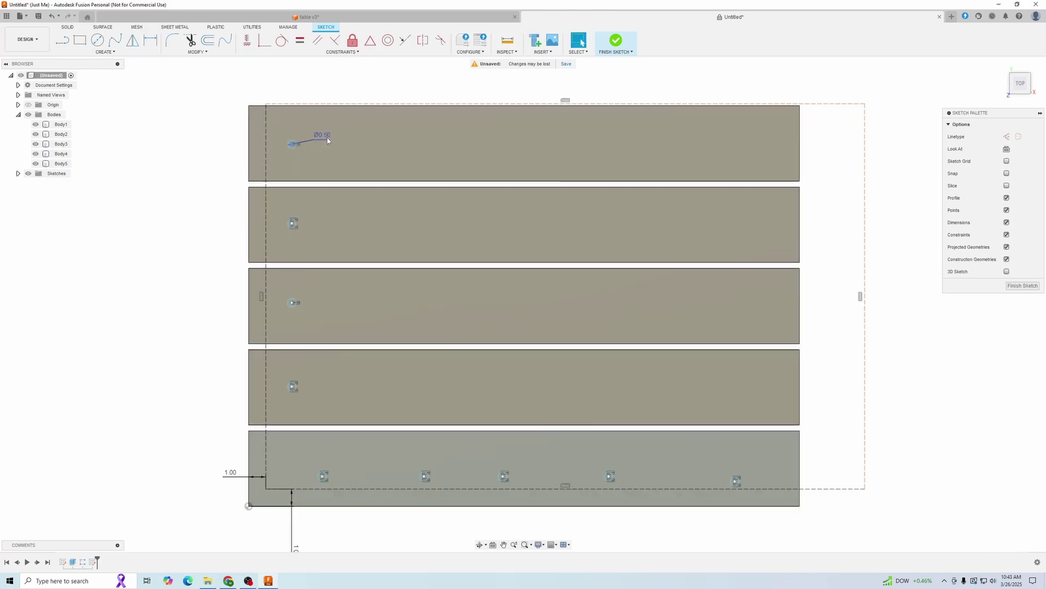
Constrain the upper slats' circles relative to the slats' left edges
{"action": "left_click", "coordinate": [292, 146]}
{"action": "left_click", "coordinate": [293, 224], "text": "shift"}
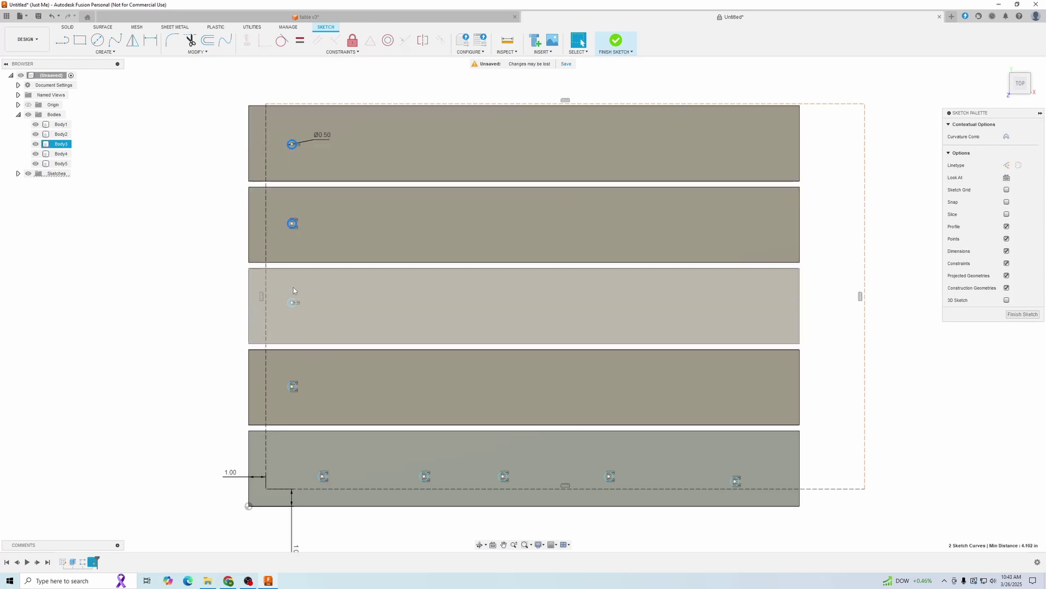
{"action": "left_click_drag", "start_coordinate": [242, 101], "coordinate": [258, 428]}
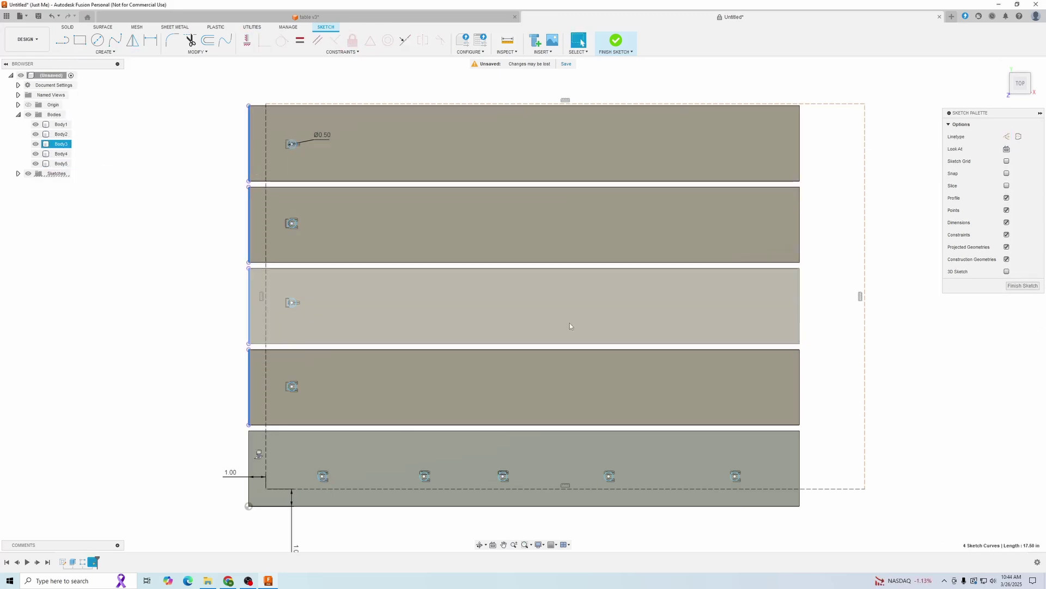
{"action": "scroll", "coordinate": [163, 293], "scroll_direction": "down", "scroll_amount": 2}
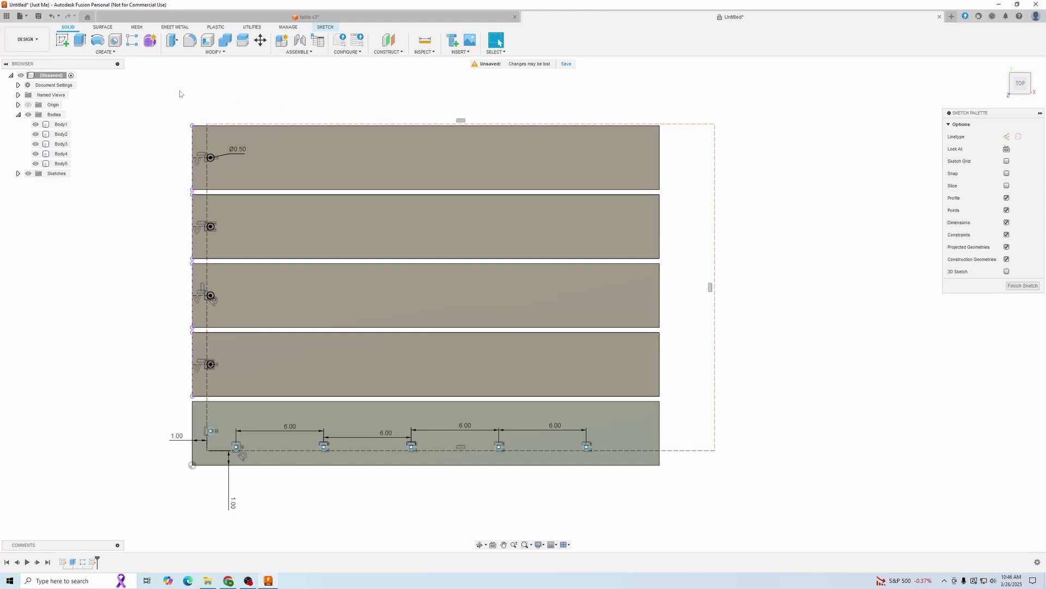
{"action": "left_click", "coordinate": [80, 39]}
Select all ten hole circle profiles for extrusion
{"action": "scroll", "coordinate": [232, 167], "scroll_direction": "up", "scroll_amount": 5}
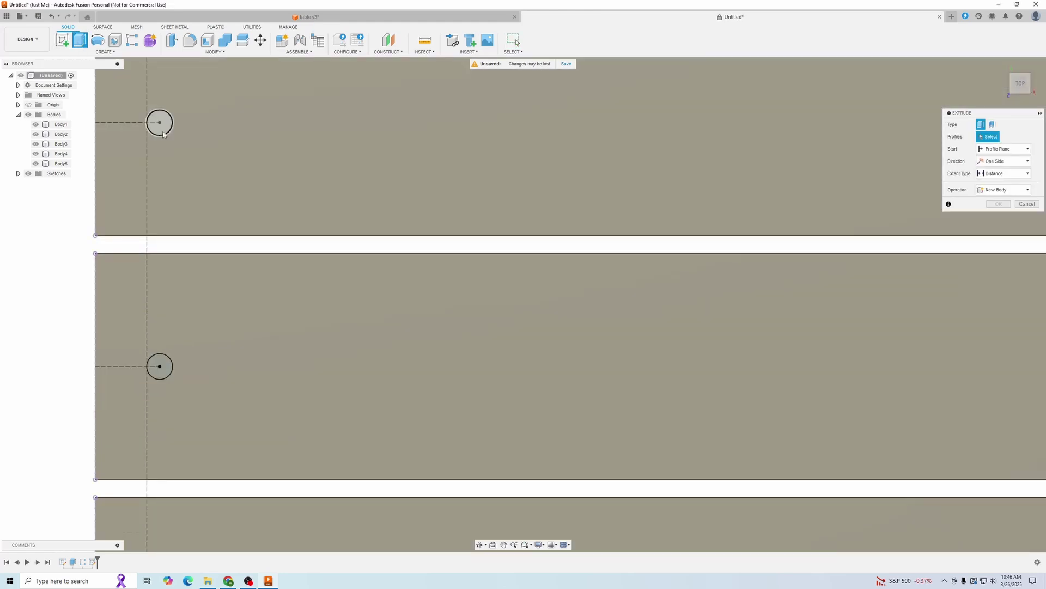
{"action": "left_click", "coordinate": [160, 122]}
{"action": "left_click", "coordinate": [160, 366]}
{"action": "scroll", "coordinate": [161, 379], "scroll_direction": "down", "scroll_amount": 3}
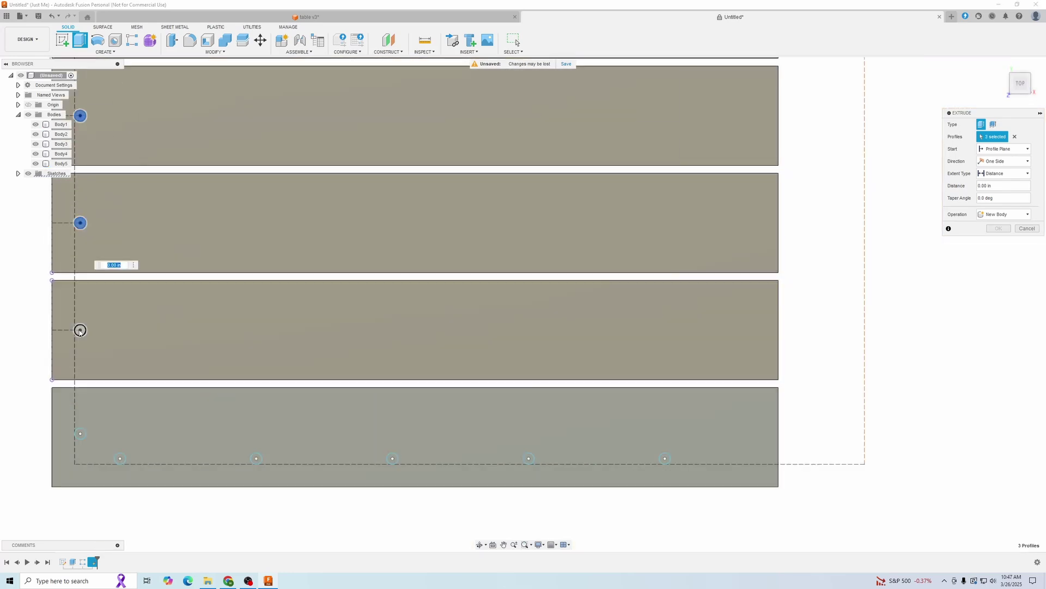
{"action": "left_click", "coordinate": [81, 330]}
{"action": "left_click", "coordinate": [81, 433]}
{"action": "left_click", "coordinate": [119, 458]}
{"action": "left_click", "coordinate": [257, 458]}
{"action": "left_click", "coordinate": [392, 459]}
{"action": "left_click", "coordinate": [529, 458]}
{"action": "left_click", "coordinate": [665, 459]}
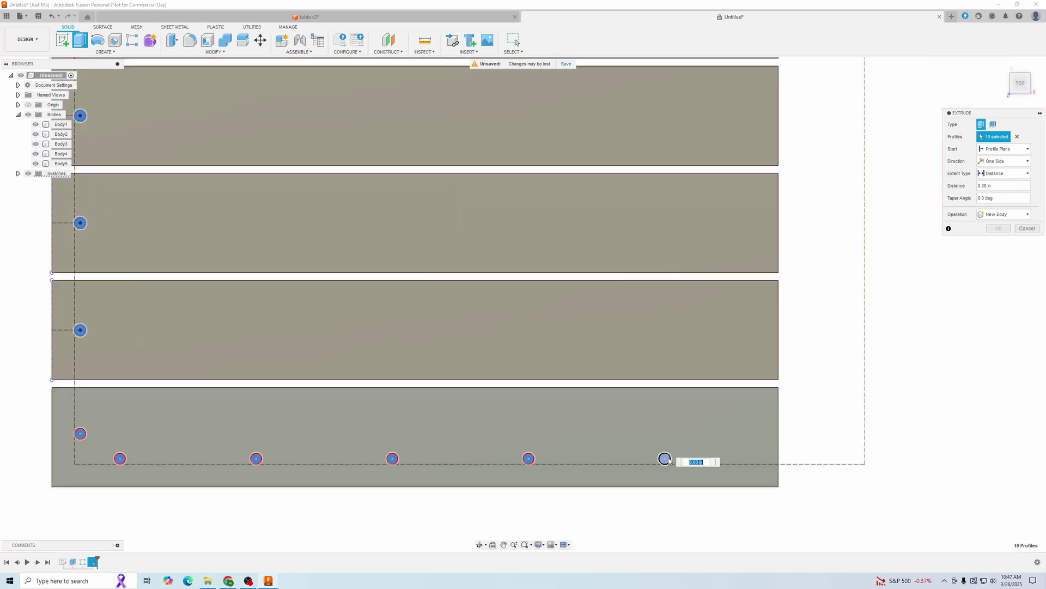
{"action": "scroll", "coordinate": [774, 337], "scroll_direction": "down", "scroll_amount": 4}
Cut the holes 0.5 in down into the slats
{"action": "left_click", "coordinate": [1008, 214]}
{"action": "left_click", "coordinate": [1001, 236]}
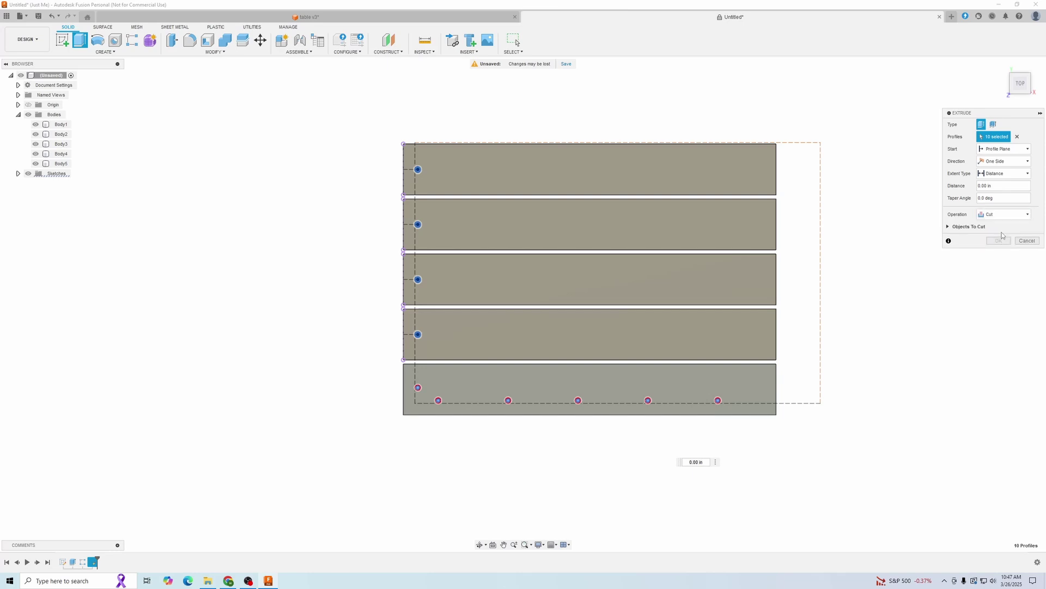
{"action": "middle_click_drag", "start_coordinate": [886, 429], "coordinate": [895, 366], "text": "shift"}
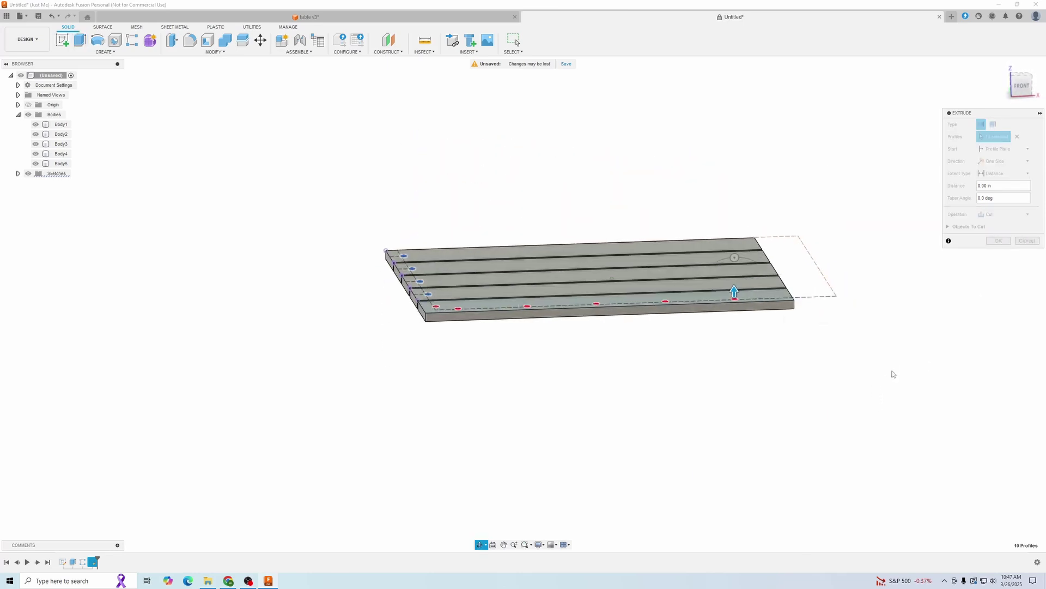
{"action": "left_click_drag", "start_coordinate": [736, 290], "coordinate": [737, 299]}
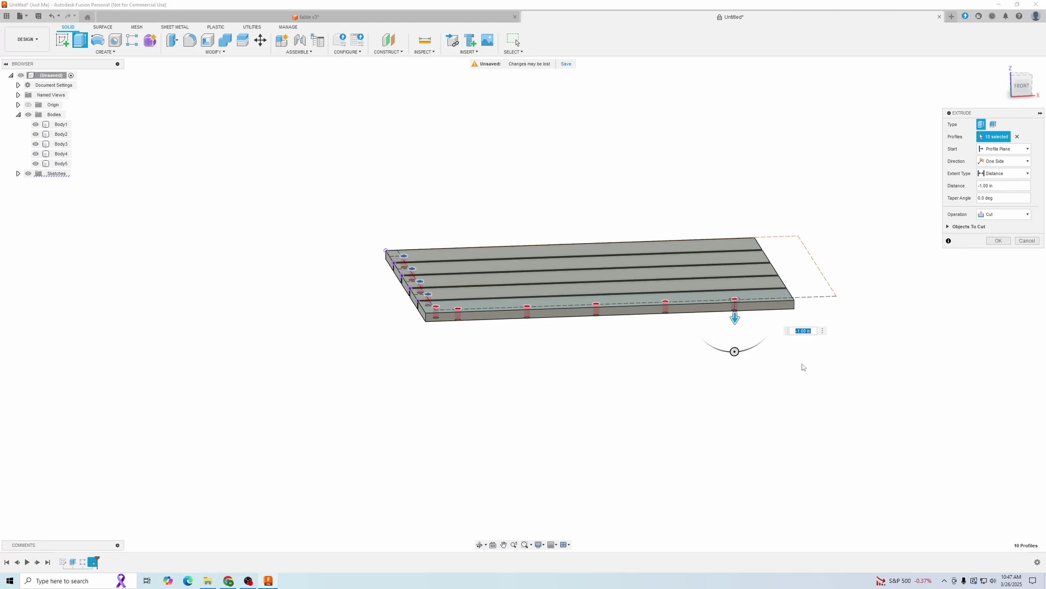
{"action": "type", "text": ".375"}
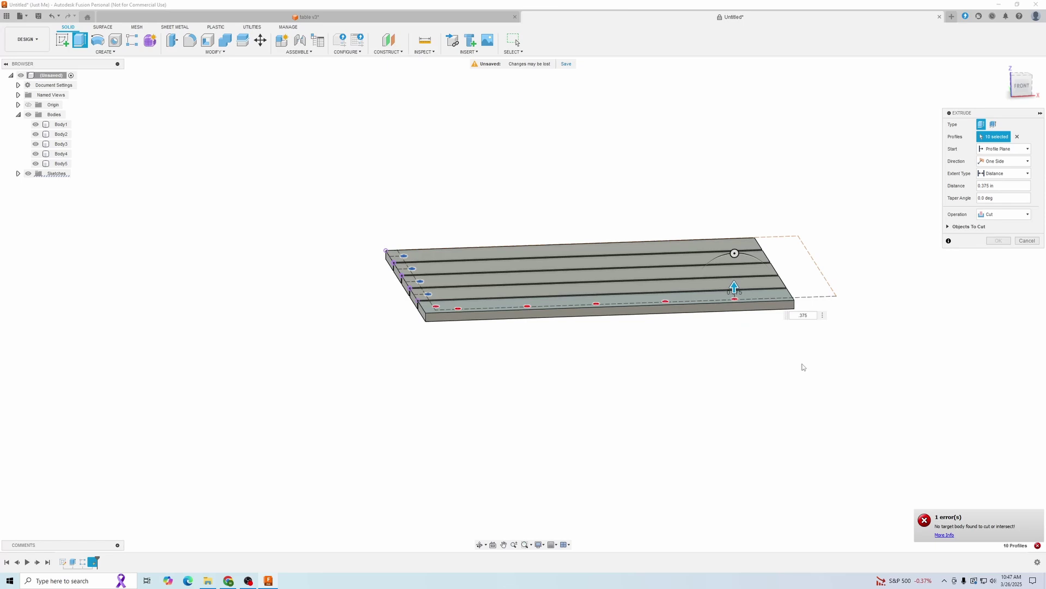
{"action": "type", "text": "-"}
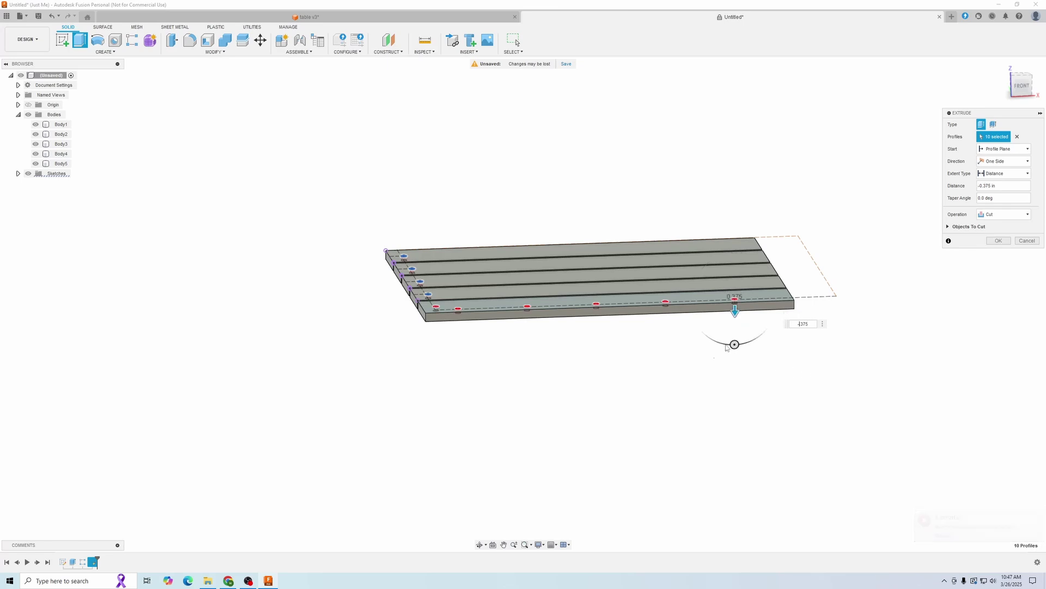
{"action": "double_click", "coordinate": [806, 323]}
{"action": "type", "text": "5"}
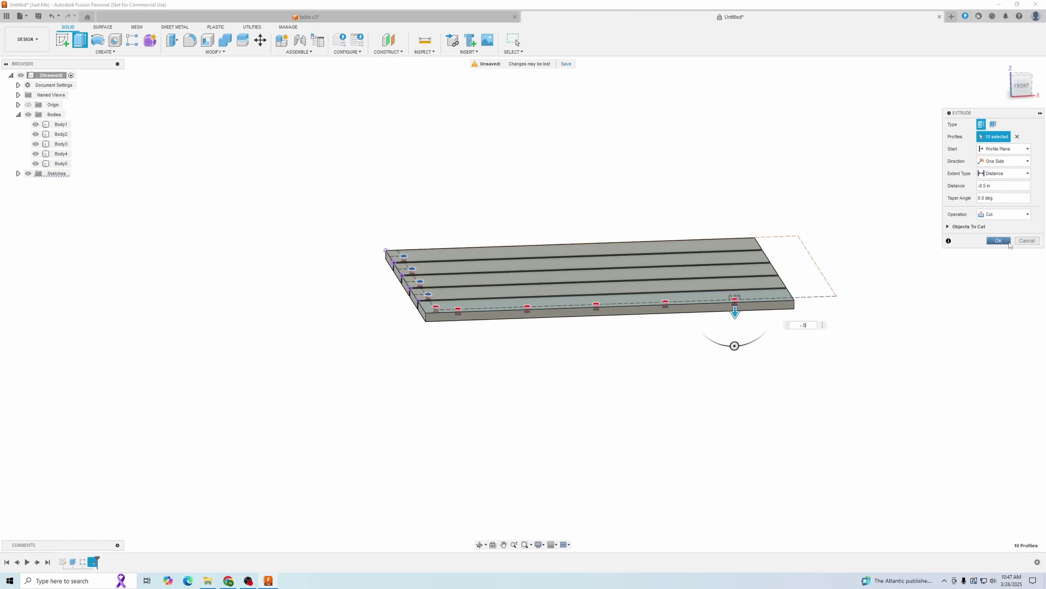
{"action": "left_click", "coordinate": [1001, 241]}
{"action": "middle_click_drag", "start_coordinate": [685, 364], "coordinate": [425, 469], "text": "shift"}
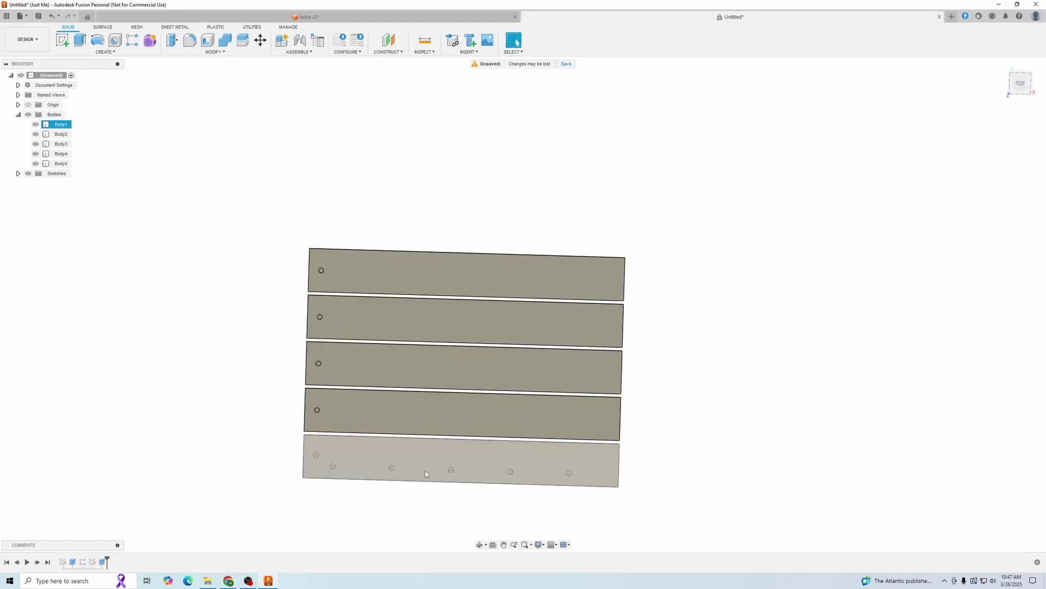
Edit the hole sketch, nudge the bottom row of holes slightly right, and finish it
{"action": "right_click", "coordinate": [92, 566]}
{"action": "left_click", "coordinate": [111, 482]}
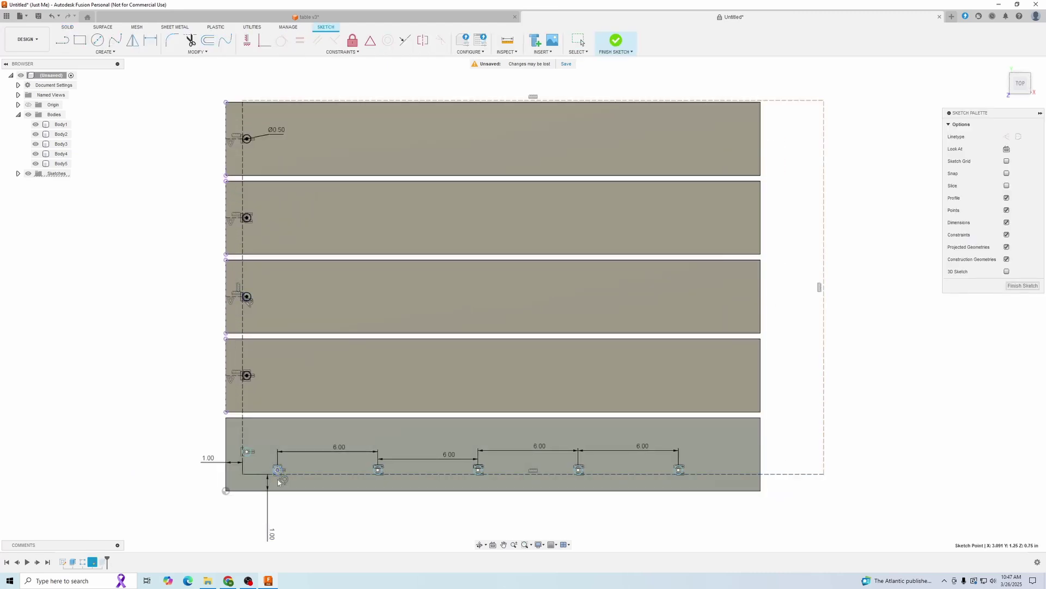
{"action": "left_click_drag", "start_coordinate": [277, 471], "coordinate": [280, 482]}
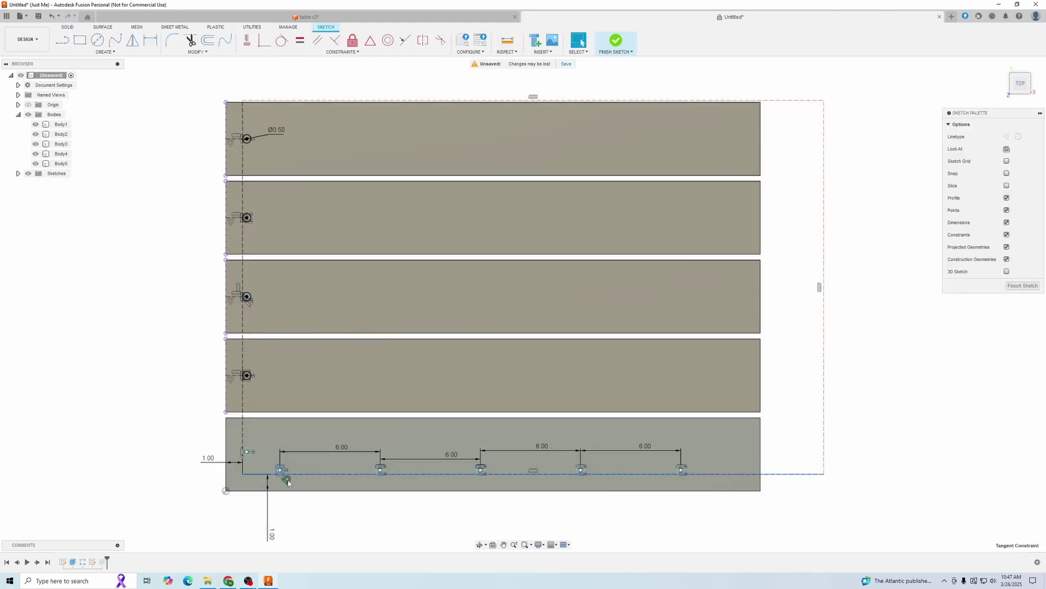
{"action": "scroll", "coordinate": [288, 483], "scroll_direction": "down", "scroll_amount": 2}
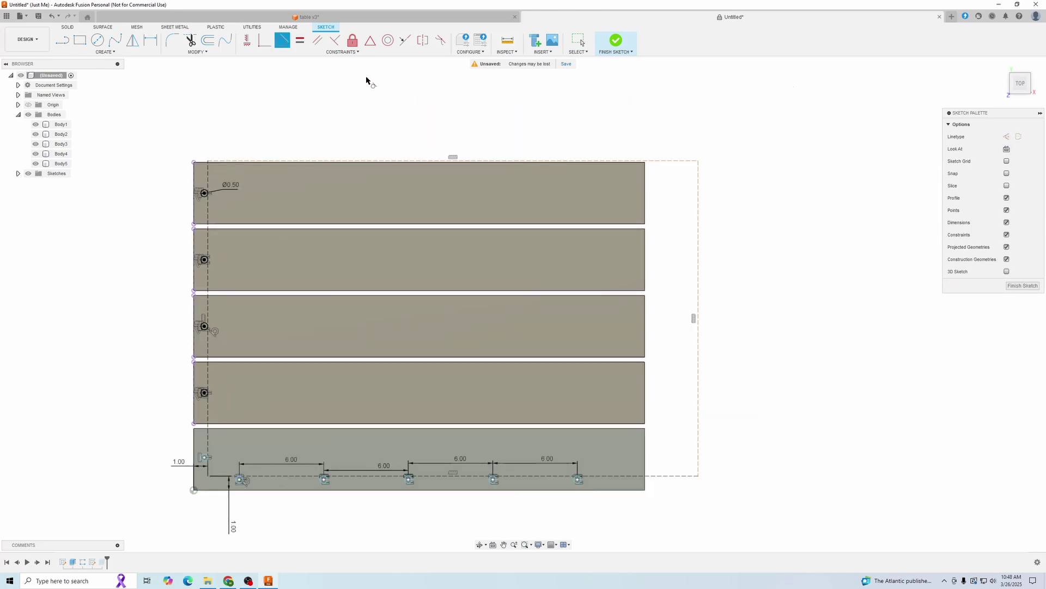
{"action": "left_click", "coordinate": [1025, 287]}
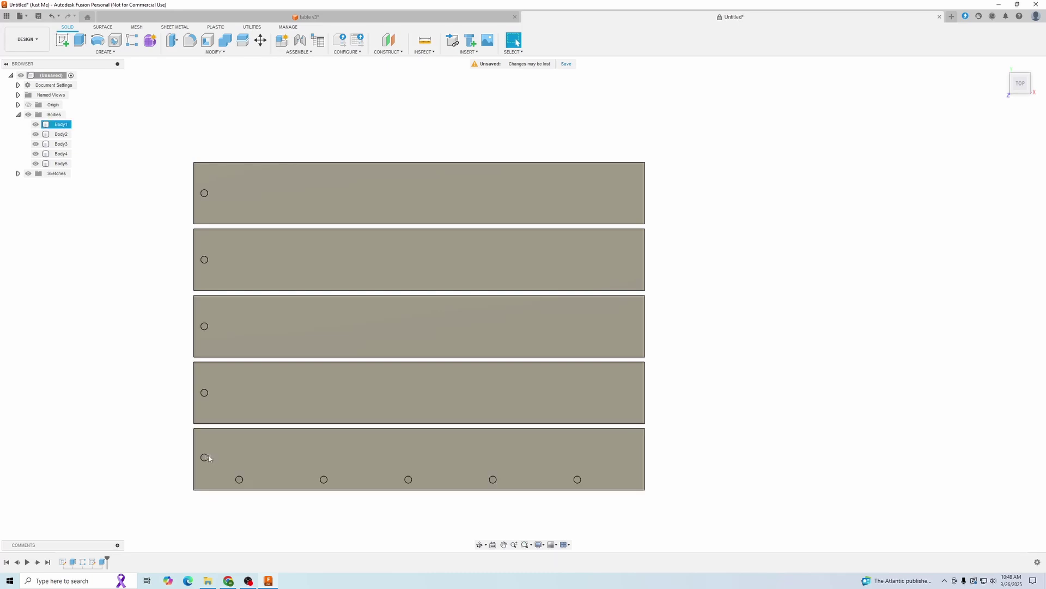
{"action": "scroll", "coordinate": [332, 517], "scroll_direction": "down", "scroll_amount": 1}
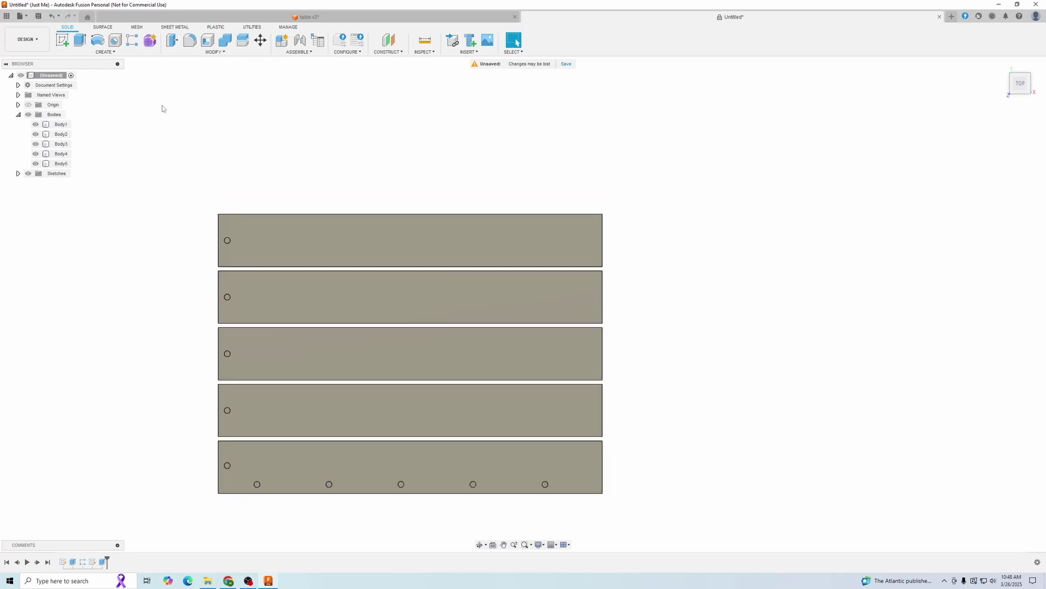
{"action": "scroll", "coordinate": [199, 154], "scroll_direction": "down", "scroll_amount": 1}
{"action": "scroll", "coordinate": [177, 319], "scroll_direction": "down", "scroll_amount": 1}
{"action": "scroll", "coordinate": [180, 305], "scroll_direction": "up", "scroll_amount": 1}
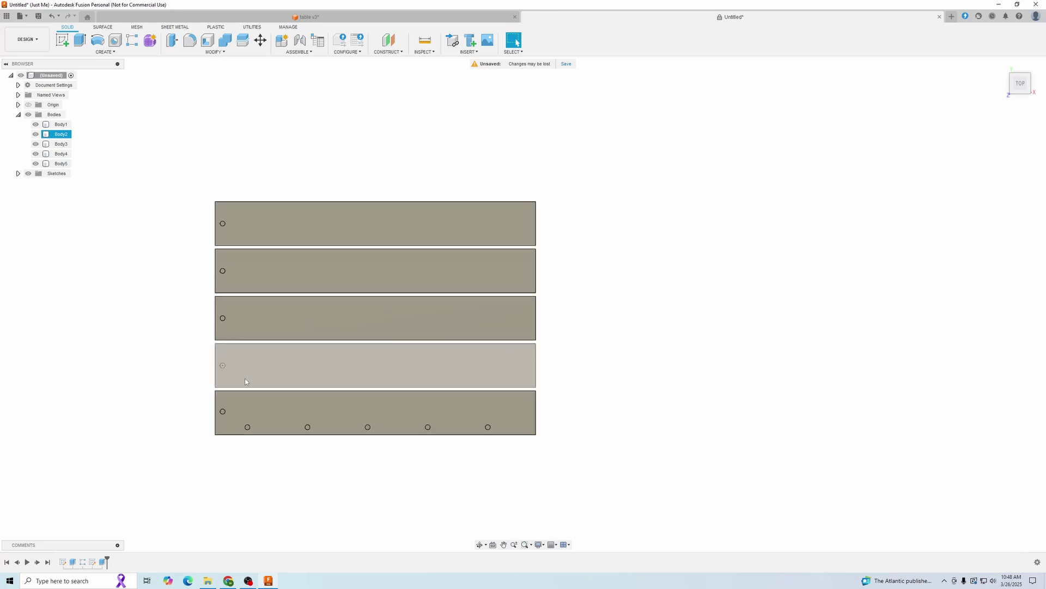
In Manufacture, create a milling setup with its origin at the stock's lower-left corner
{"action": "left_click", "coordinate": [27, 40]}
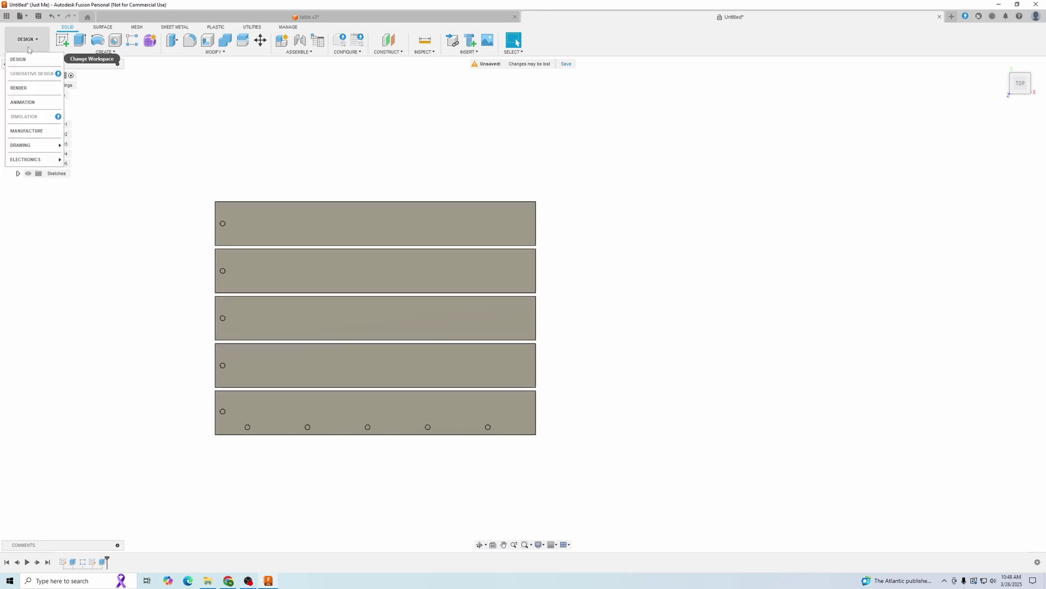
{"action": "left_click", "coordinate": [28, 131]}
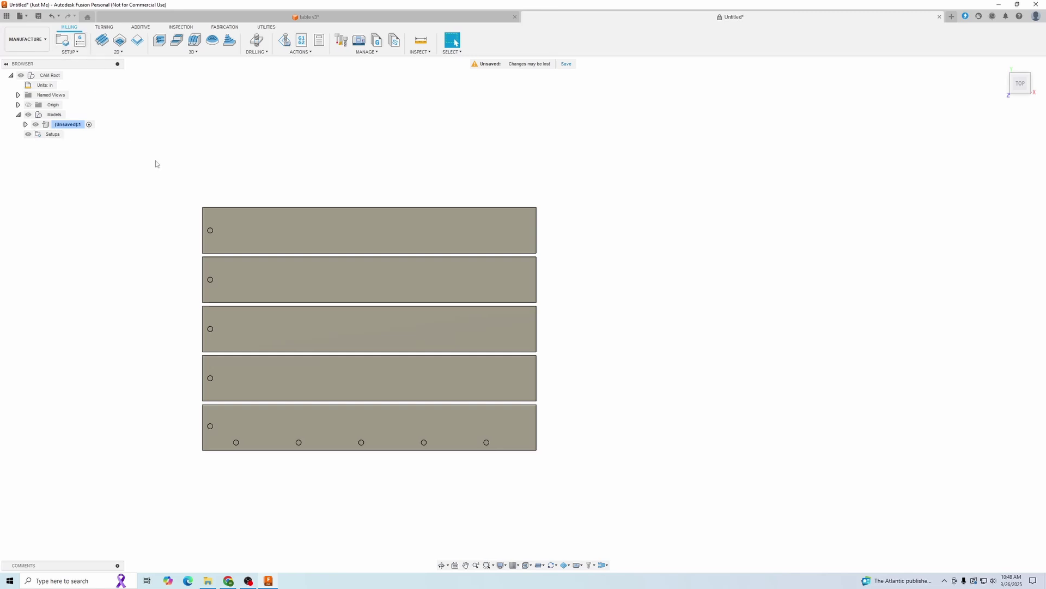
{"action": "left_click", "coordinate": [64, 41]}
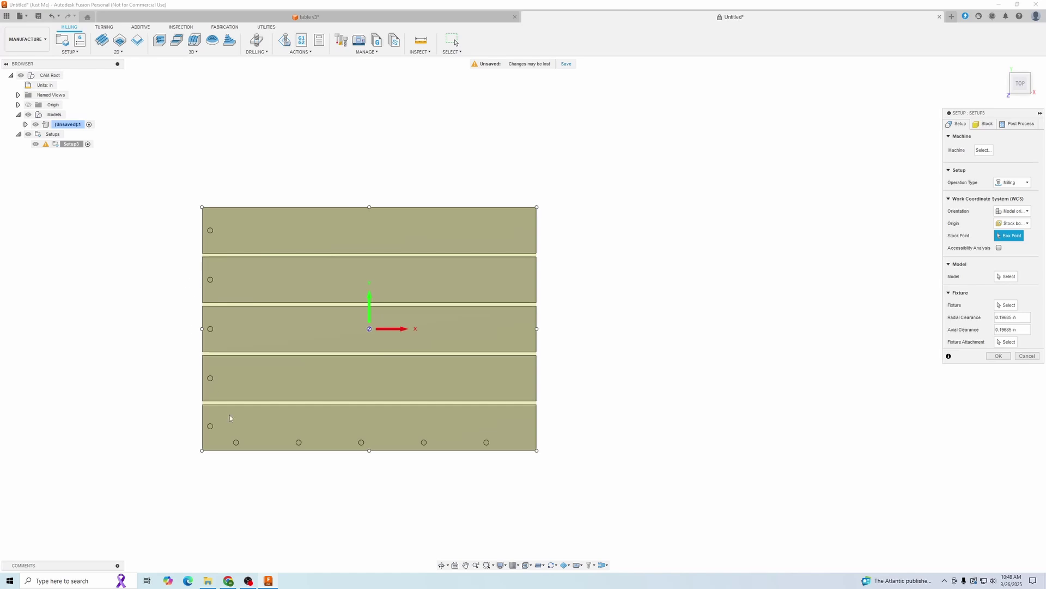
{"action": "middle_click_drag", "start_coordinate": [312, 496], "coordinate": [312, 432], "text": "shift"}
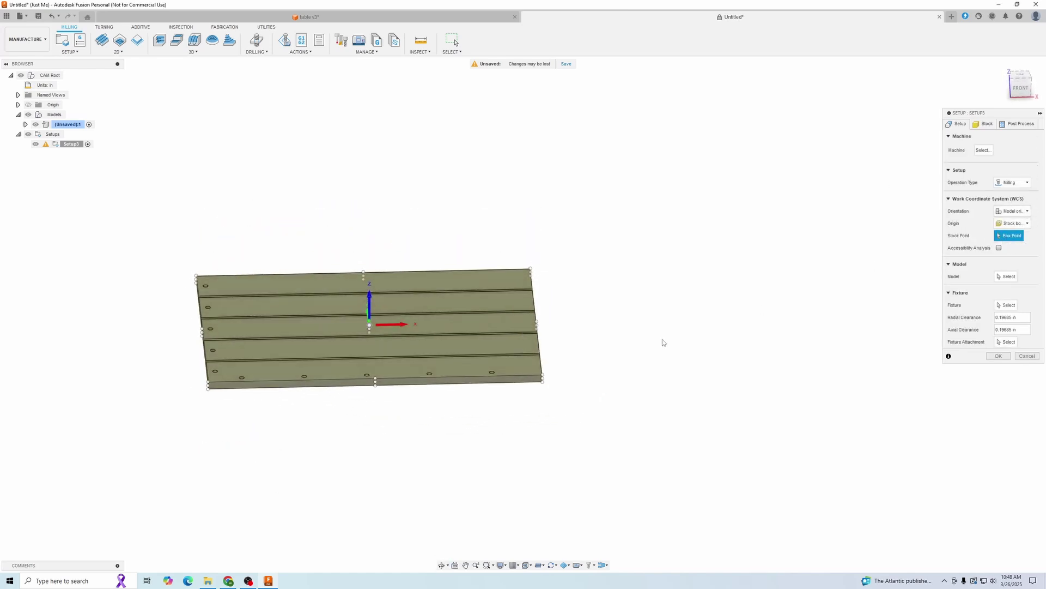
{"action": "scroll", "coordinate": [321, 298], "scroll_direction": "up", "scroll_amount": 2}
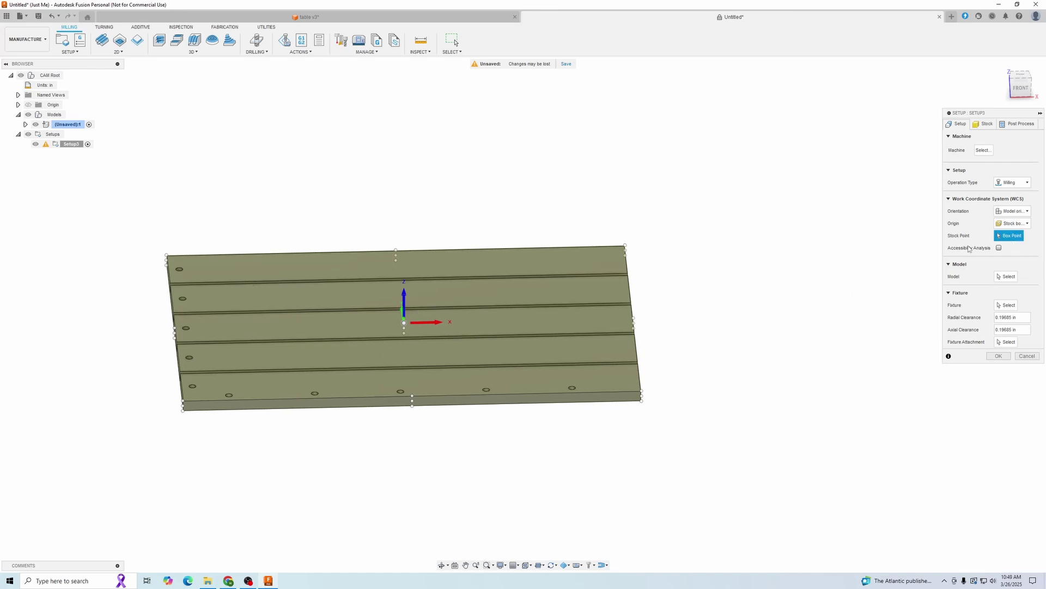
{"action": "left_click", "coordinate": [184, 404]}
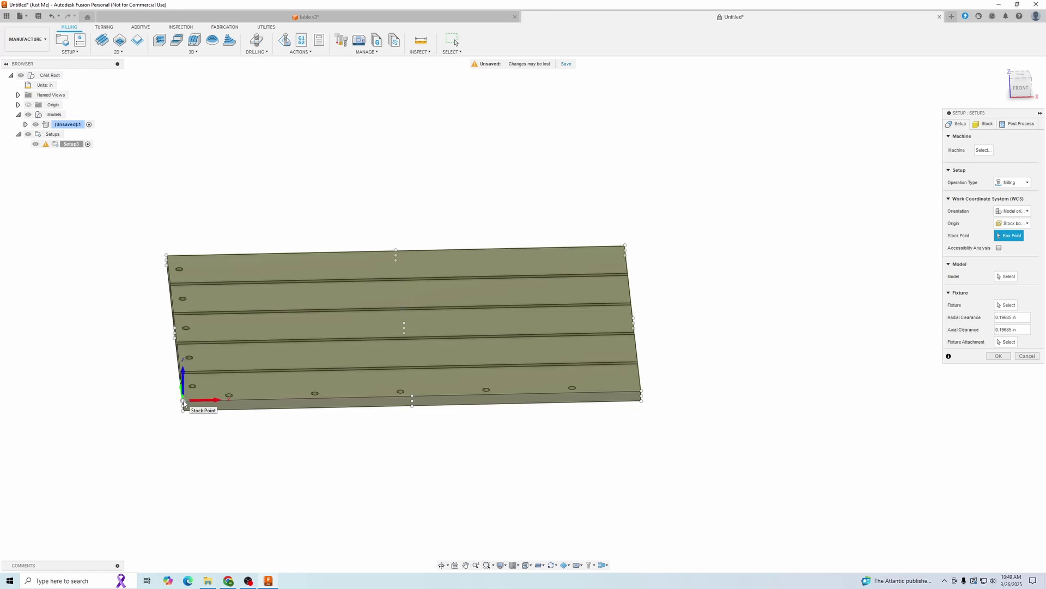
{"action": "middle_click_drag", "start_coordinate": [264, 427], "coordinate": [375, 461], "text": "shift"}
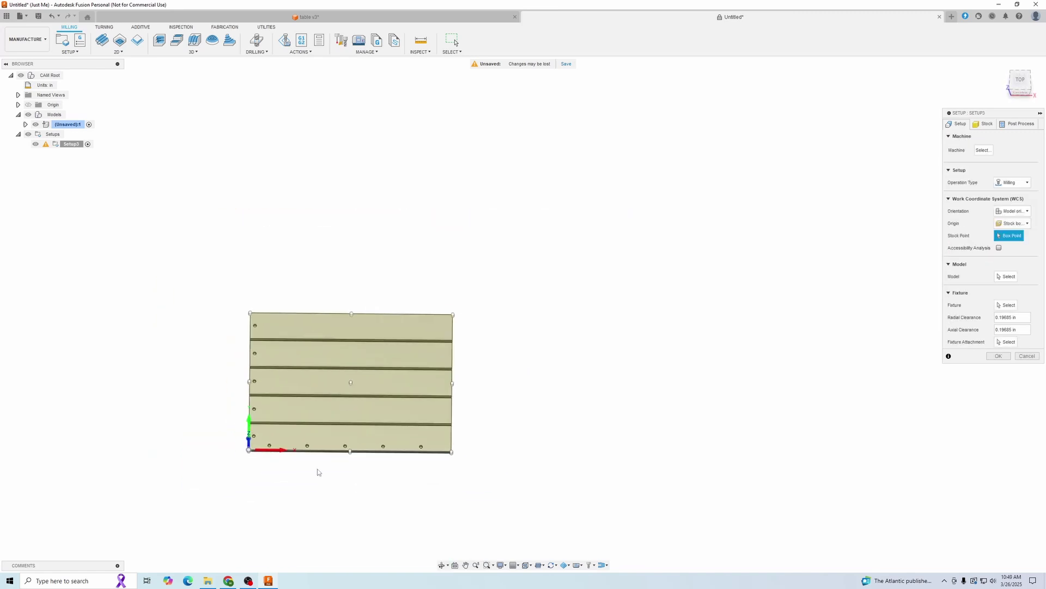
{"action": "scroll", "coordinate": [319, 472], "scroll_direction": "up", "scroll_amount": 3}
{"action": "left_click", "coordinate": [987, 124]}
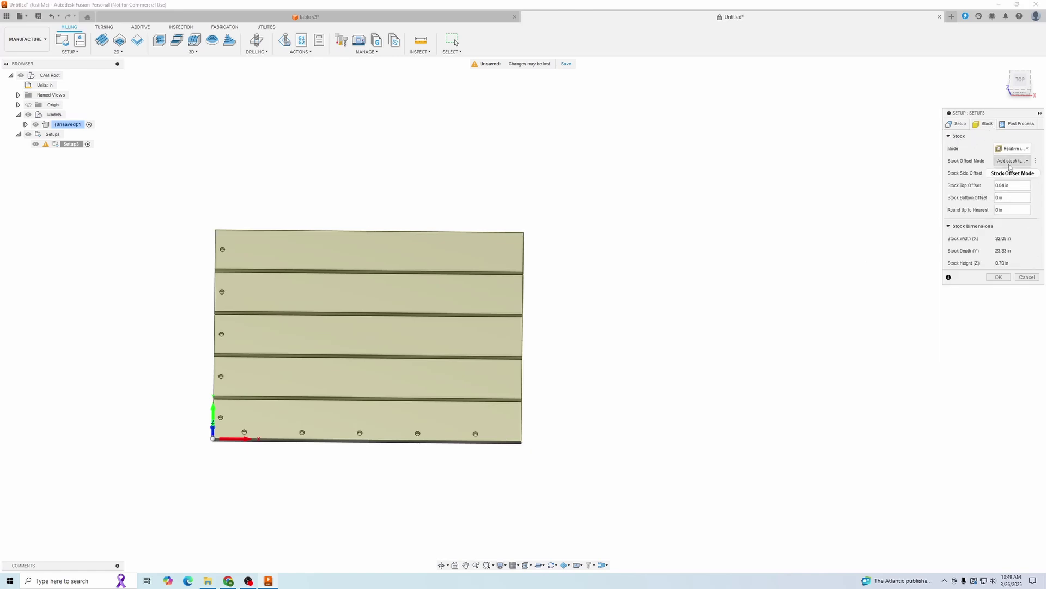
{"action": "left_click", "coordinate": [999, 277]}
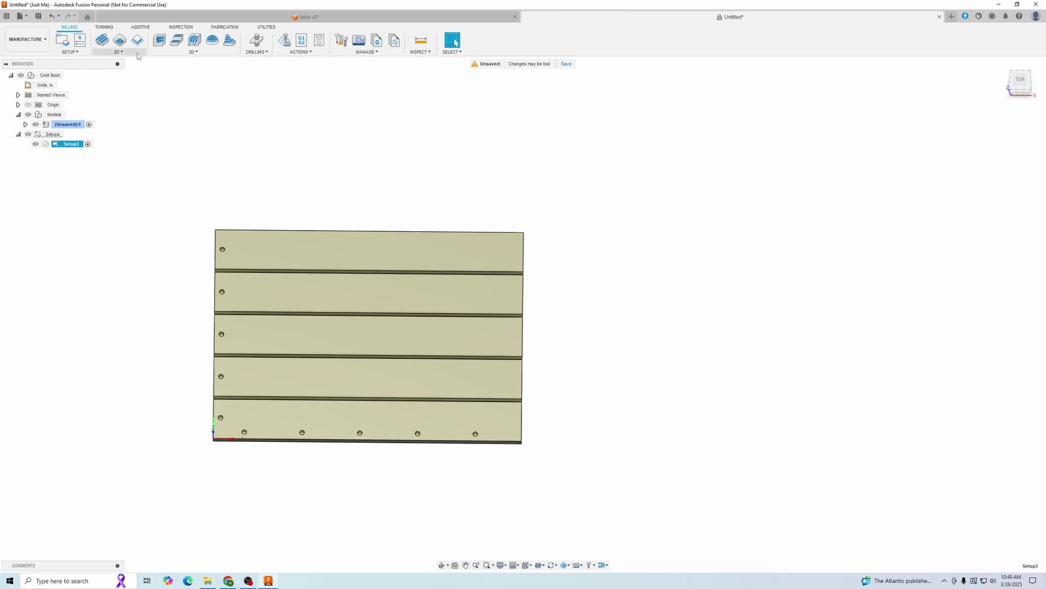
Start a 2D Face operation using the 15/16-inch flat end mill
{"action": "left_click", "coordinate": [105, 46]}
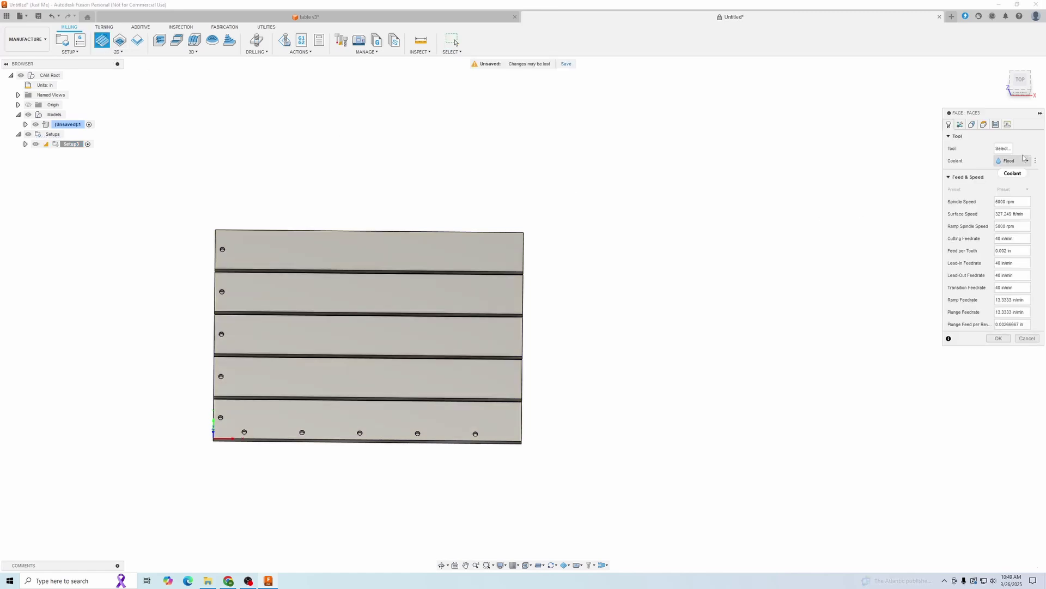
{"action": "left_click", "coordinate": [1004, 148]}
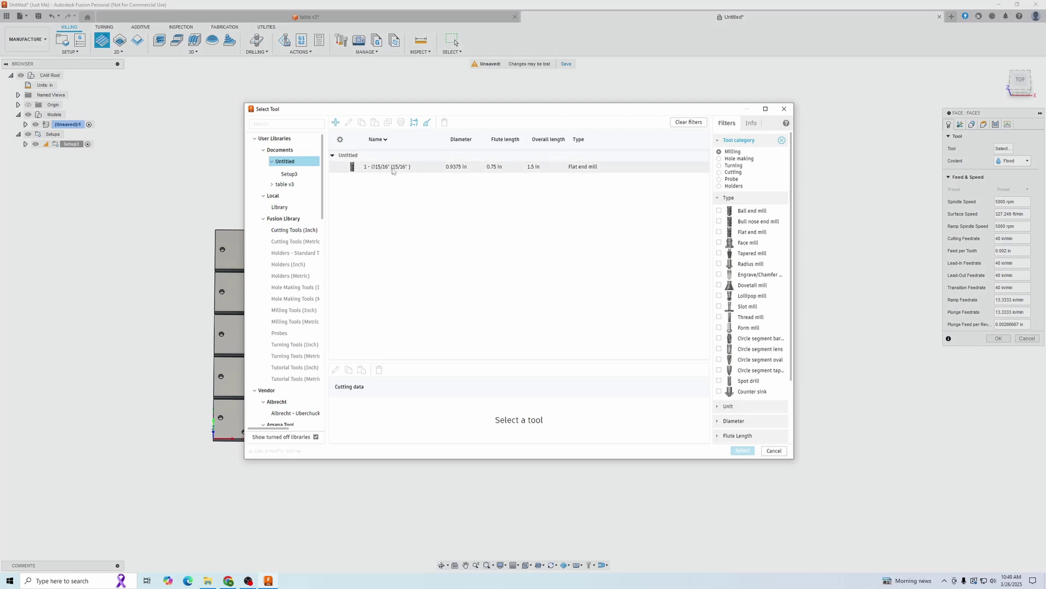
{"action": "left_click", "coordinate": [392, 167]}
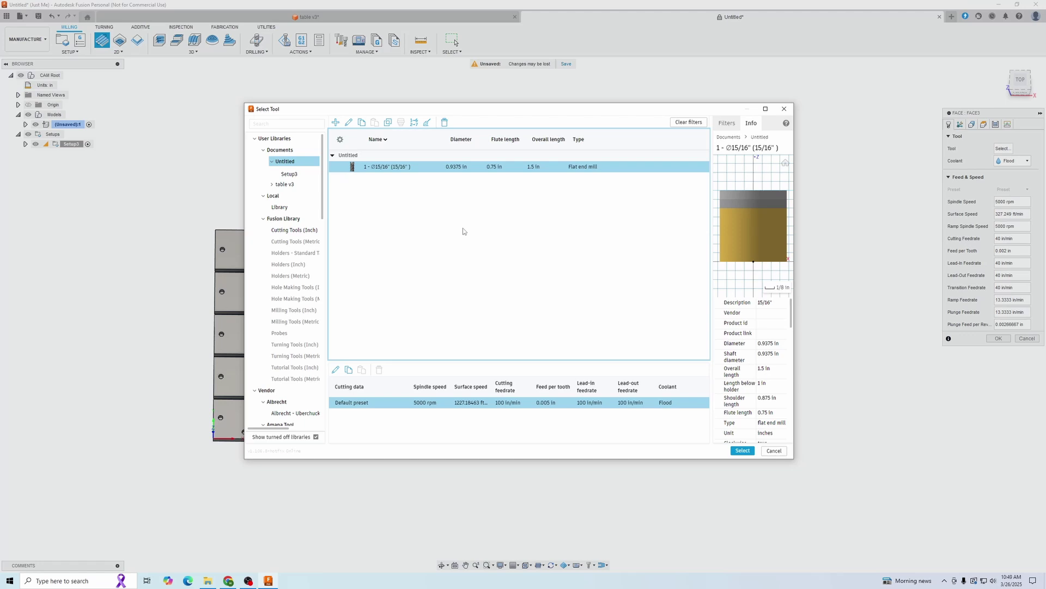
{"action": "left_click", "coordinate": [743, 452]}
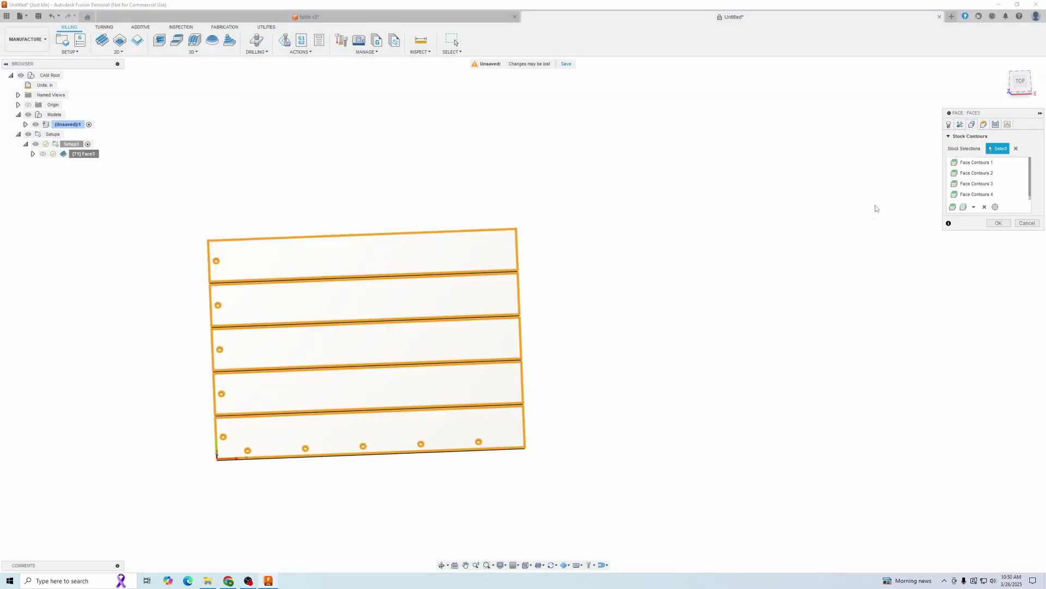
{"action": "left_click", "coordinate": [984, 124]}
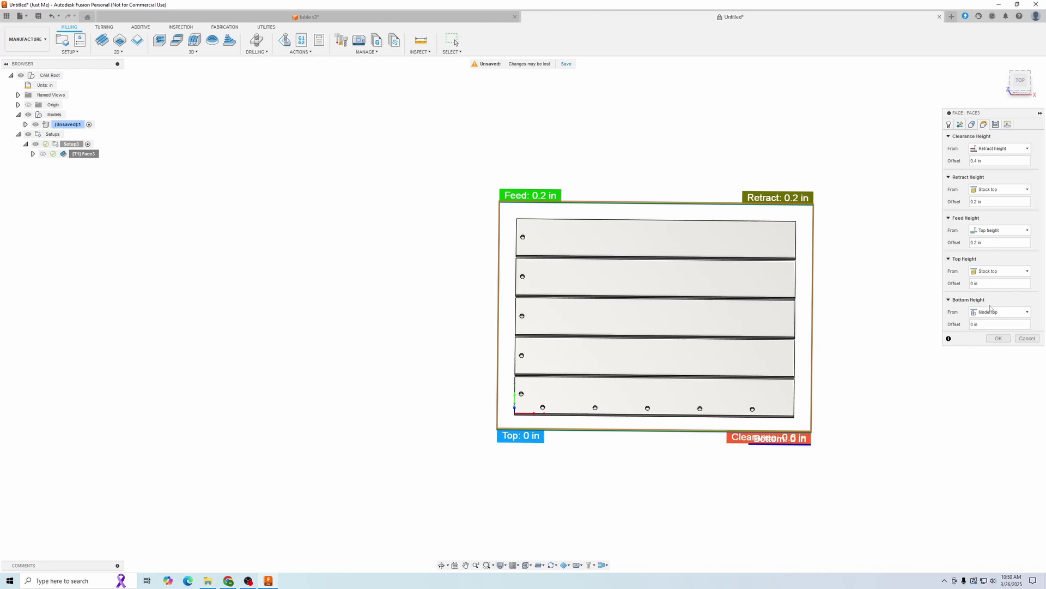
Set the facing Bottom Height Offset to -.02 in
{"action": "key", "text": "Return"}
{"action": "middle_click_drag", "start_coordinate": [895, 365], "coordinate": [899, 327], "text": "shift"}
{"action": "left_click", "coordinate": [1020, 86]}
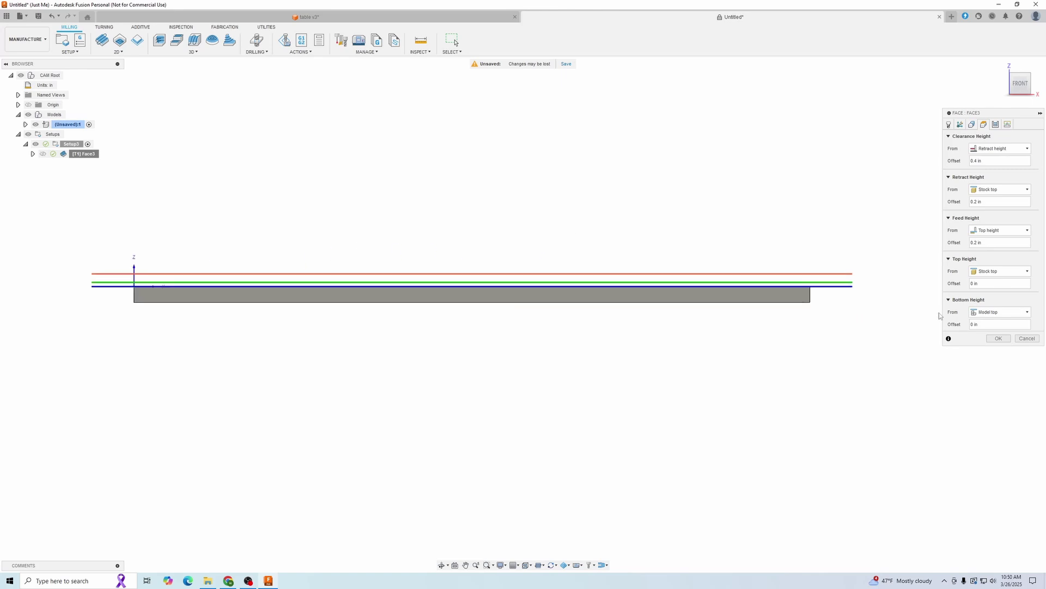
{"action": "left_click", "coordinate": [985, 325]}
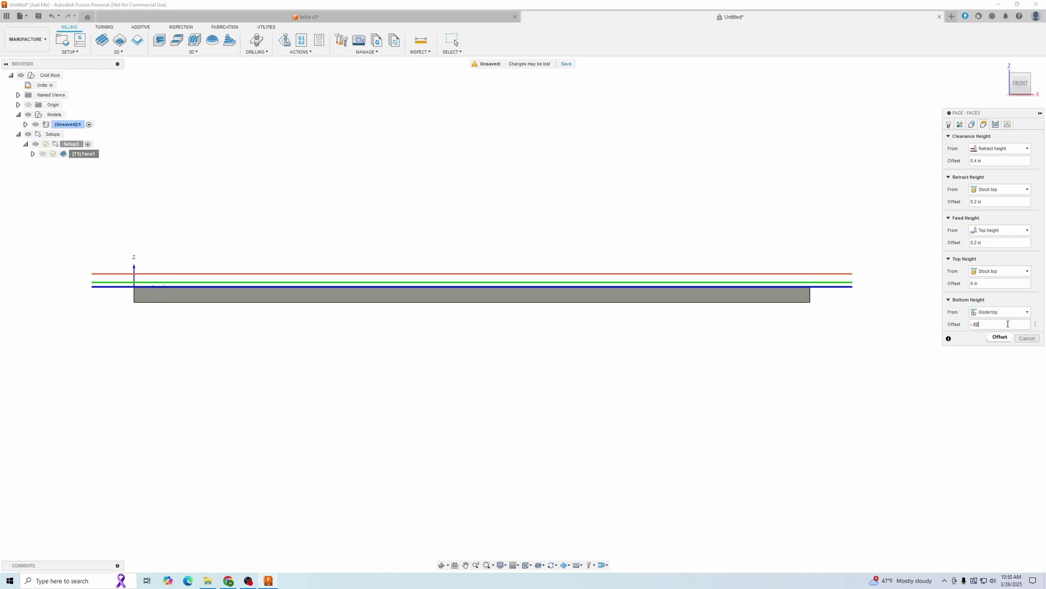
{"action": "scroll", "coordinate": [724, 320], "scroll_direction": "up", "scroll_amount": 2}
{"action": "scroll", "coordinate": [763, 294], "scroll_direction": "up", "scroll_amount": 5}
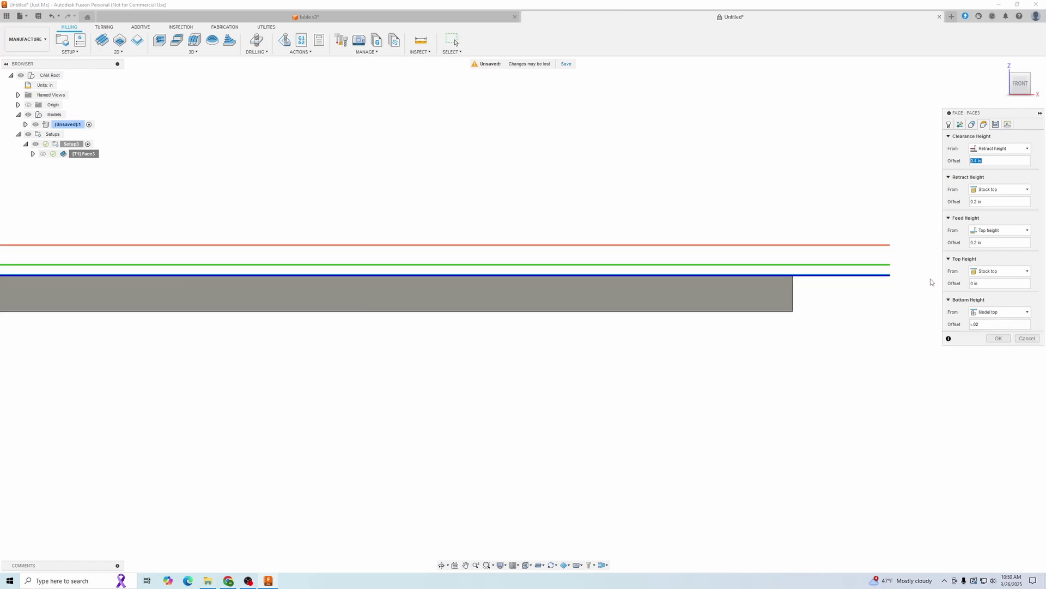
{"action": "scroll", "coordinate": [790, 251], "scroll_direction": "up", "scroll_amount": 3}
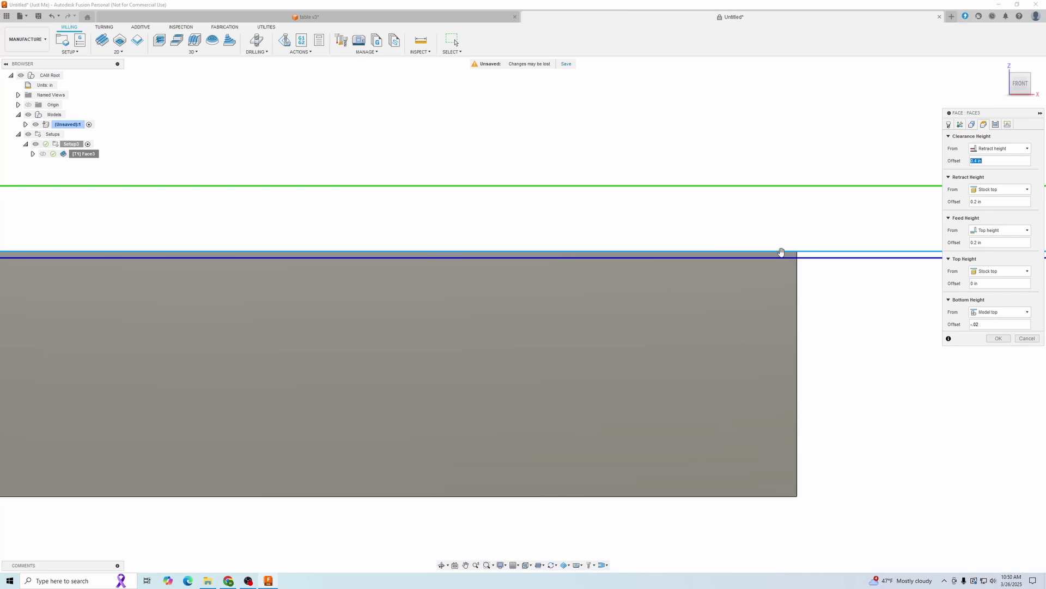
{"action": "scroll", "coordinate": [824, 281], "scroll_direction": "down", "scroll_amount": 2}
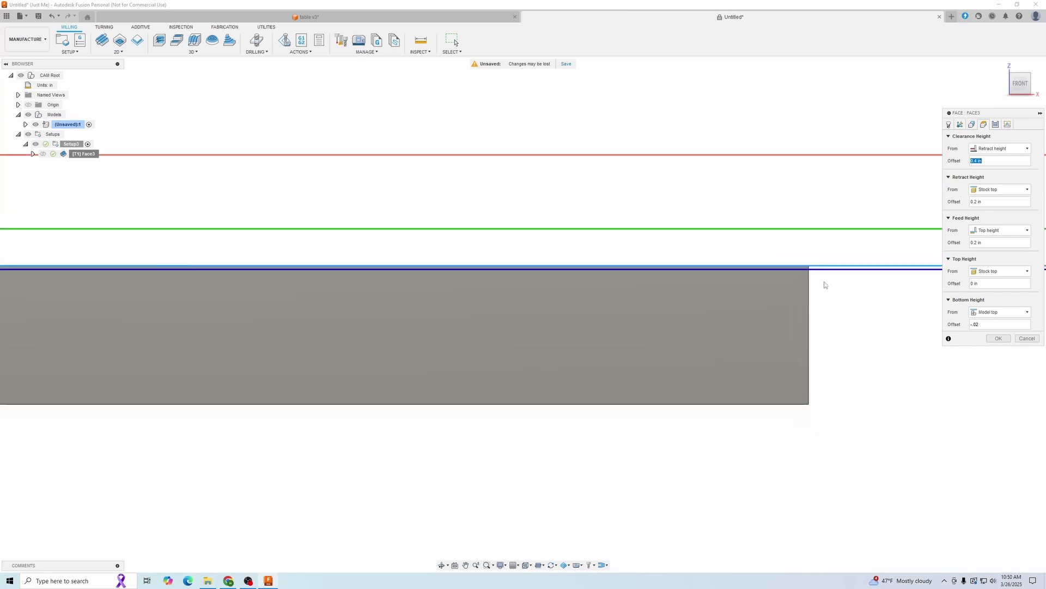
Review the Passes and Linking settings and generate the Face3 toolpath
{"action": "left_click", "coordinate": [995, 125]}
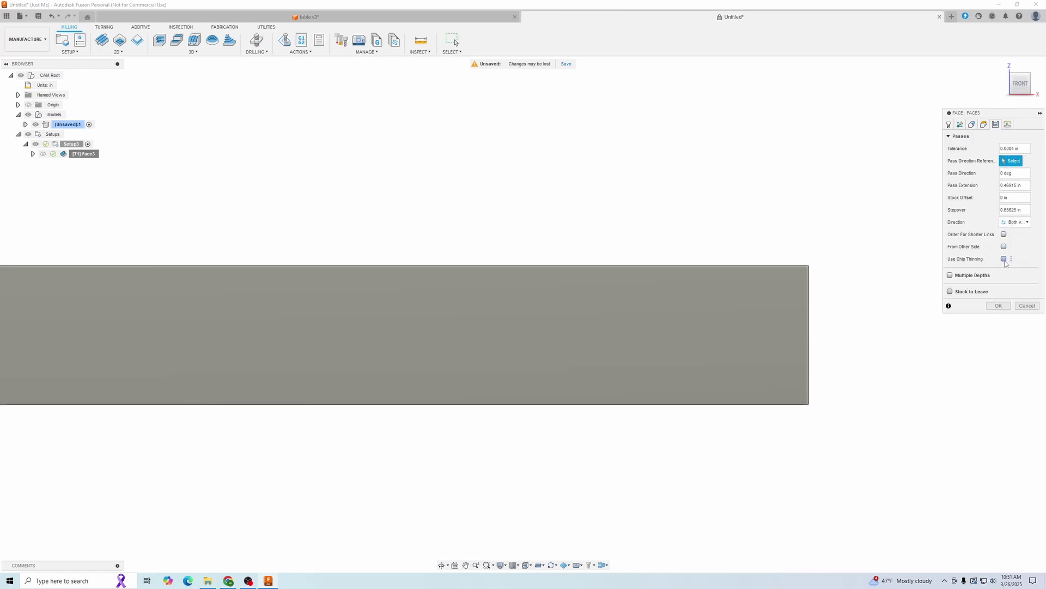
{"action": "left_click", "coordinate": [1007, 125]}
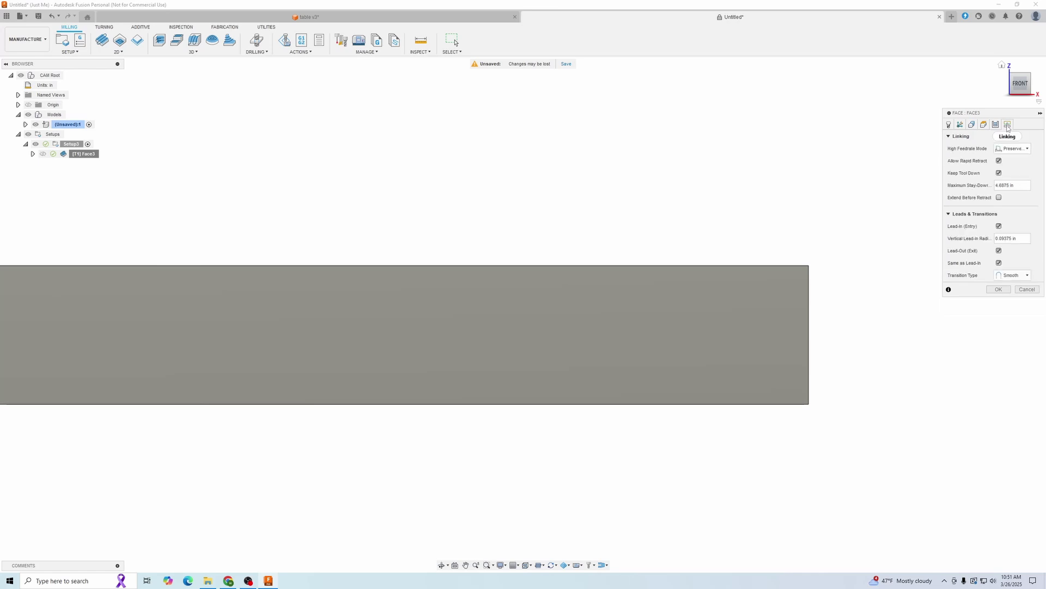
{"action": "left_click", "coordinate": [998, 289]}
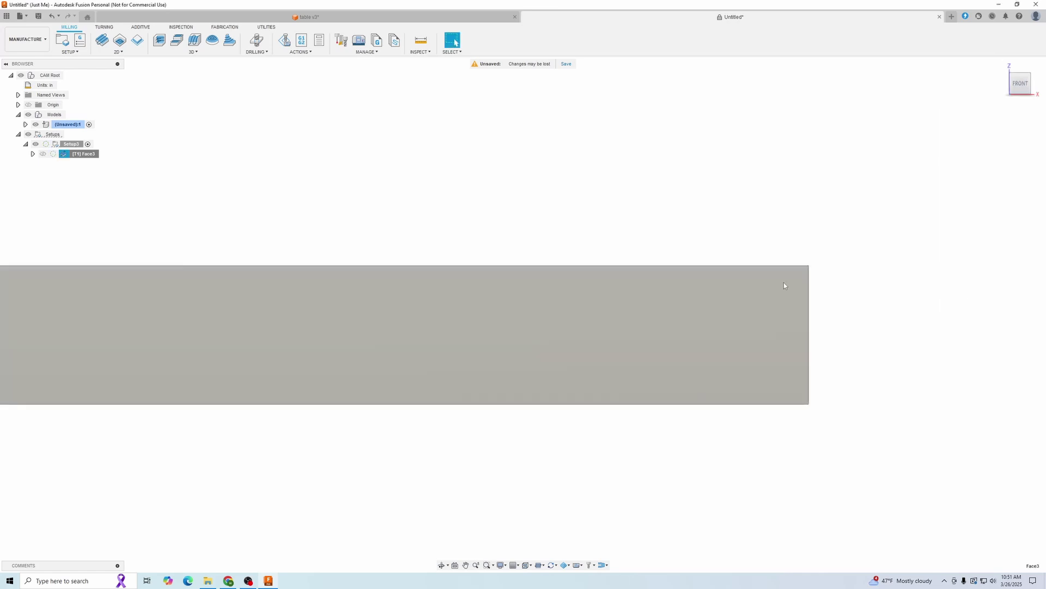
{"action": "scroll", "coordinate": [818, 287], "scroll_direction": "up", "scroll_amount": 5}
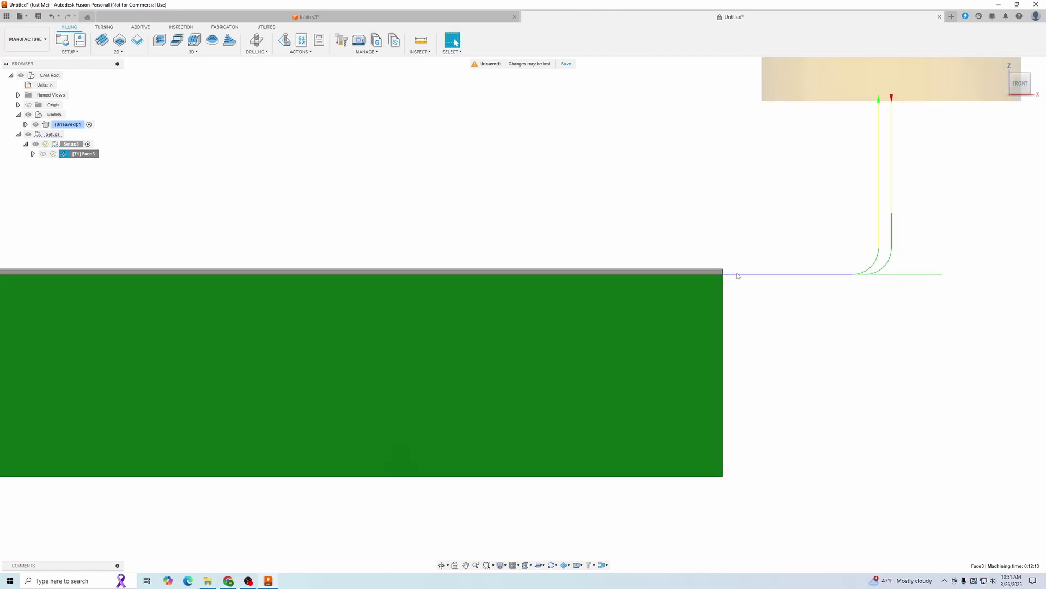
{"action": "scroll", "coordinate": [708, 283], "scroll_direction": "down", "scroll_amount": 5}
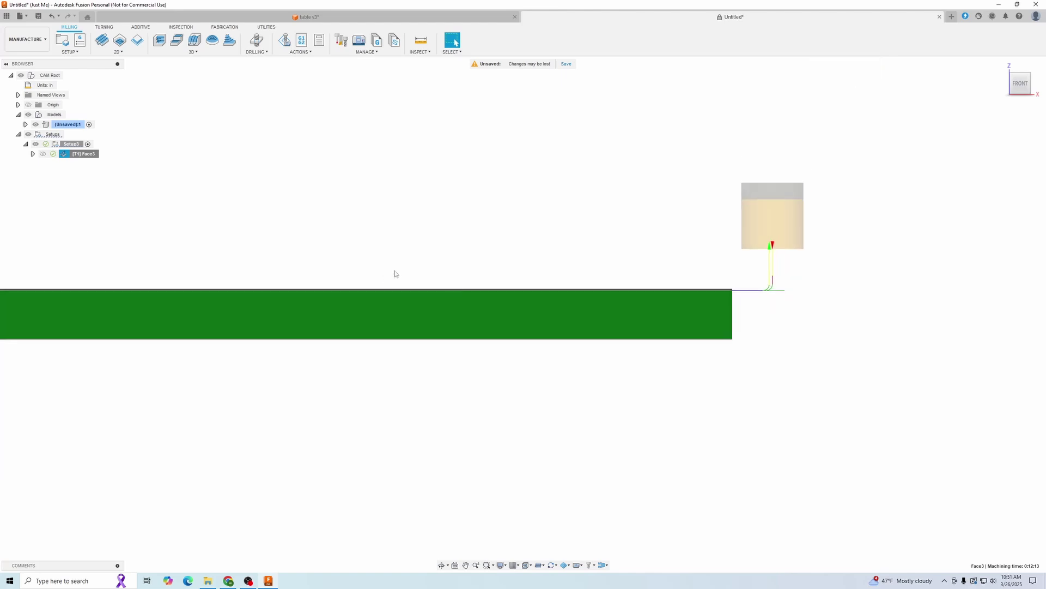
{"action": "middle_click_drag", "start_coordinate": [395, 276], "coordinate": [254, 234], "text": "shift"}
{"action": "scroll", "coordinate": [350, 375], "scroll_direction": "up", "scroll_amount": 3}
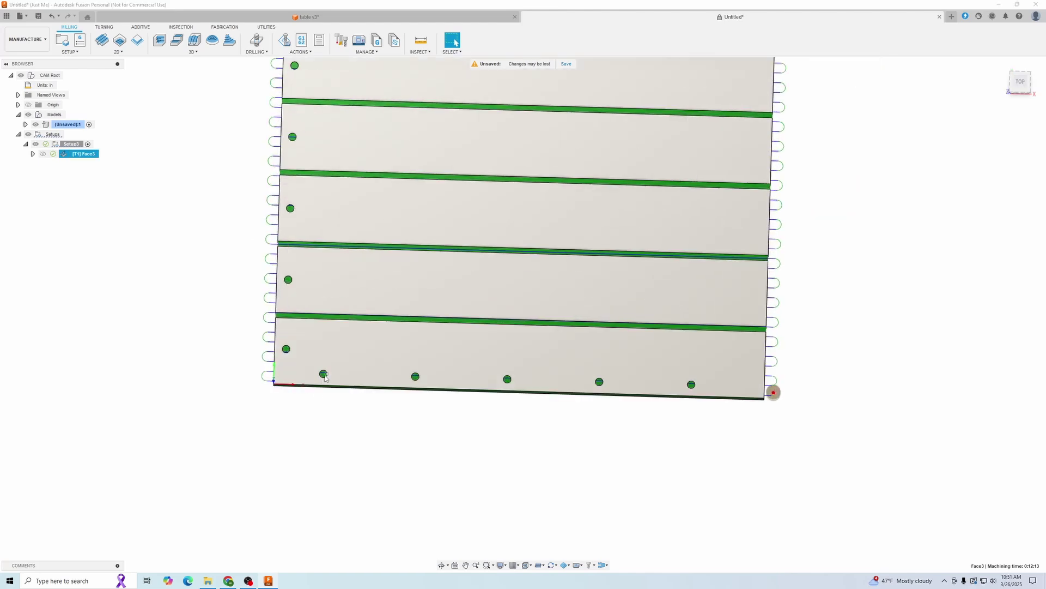
{"action": "scroll", "coordinate": [327, 207], "scroll_direction": "down", "scroll_amount": 2}
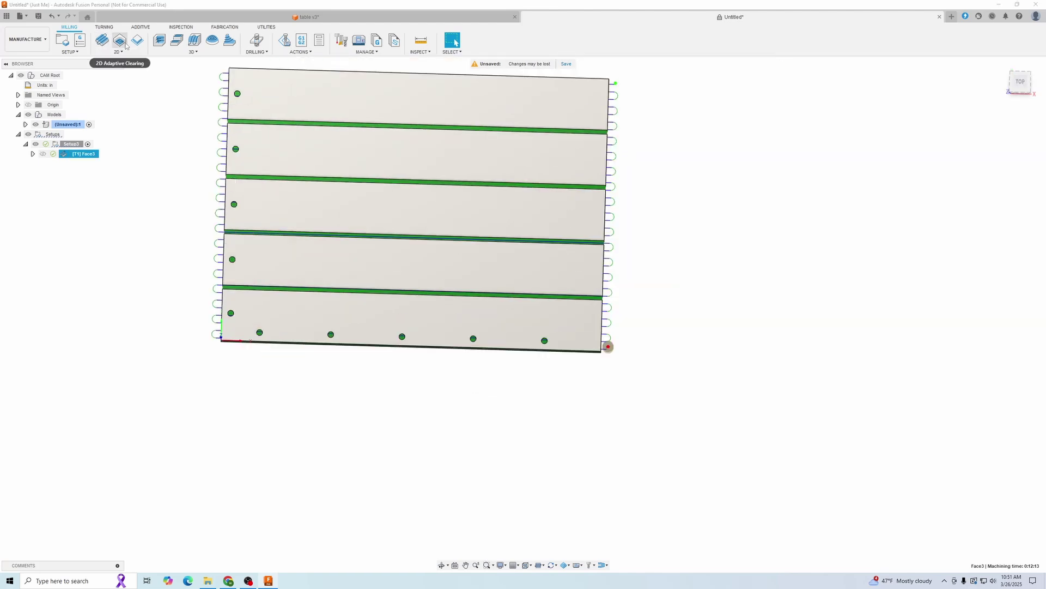
Start a 2D Pocket operation and select every slat hole as a pocket
{"action": "left_click", "coordinate": [118, 52]}
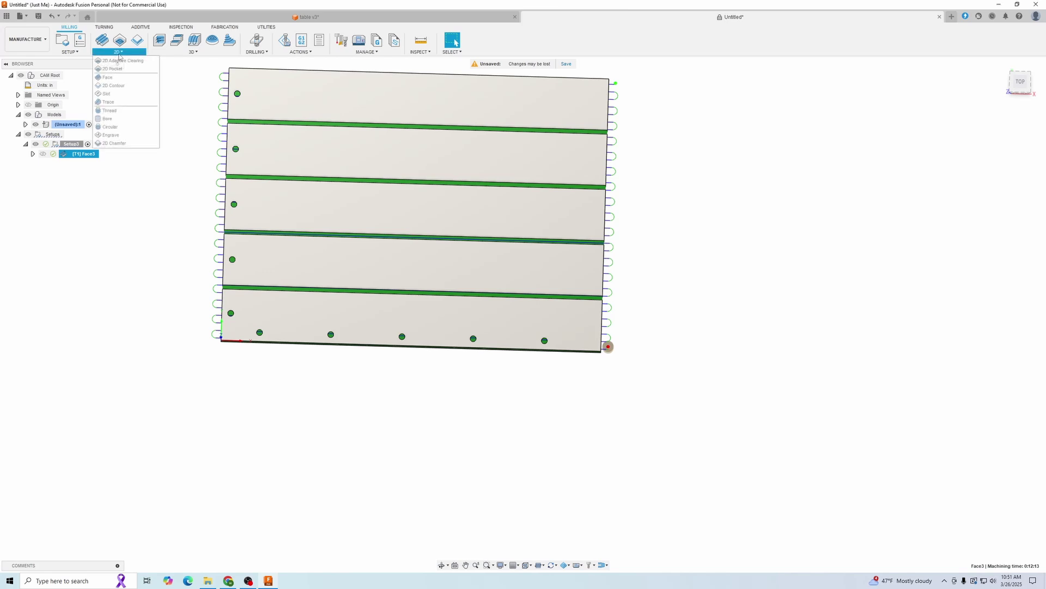
{"action": "left_click", "coordinate": [121, 70]}
{"action": "scroll", "coordinate": [278, 133], "scroll_direction": "up", "scroll_amount": 2}
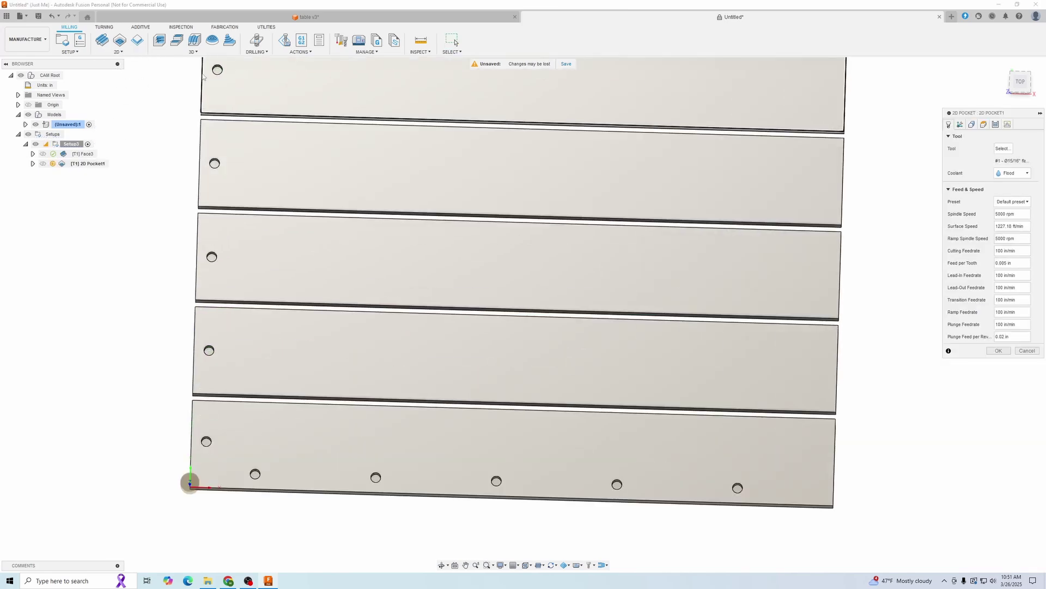
{"action": "left_click", "coordinate": [217, 70]}
{"action": "left_click", "coordinate": [215, 164]}
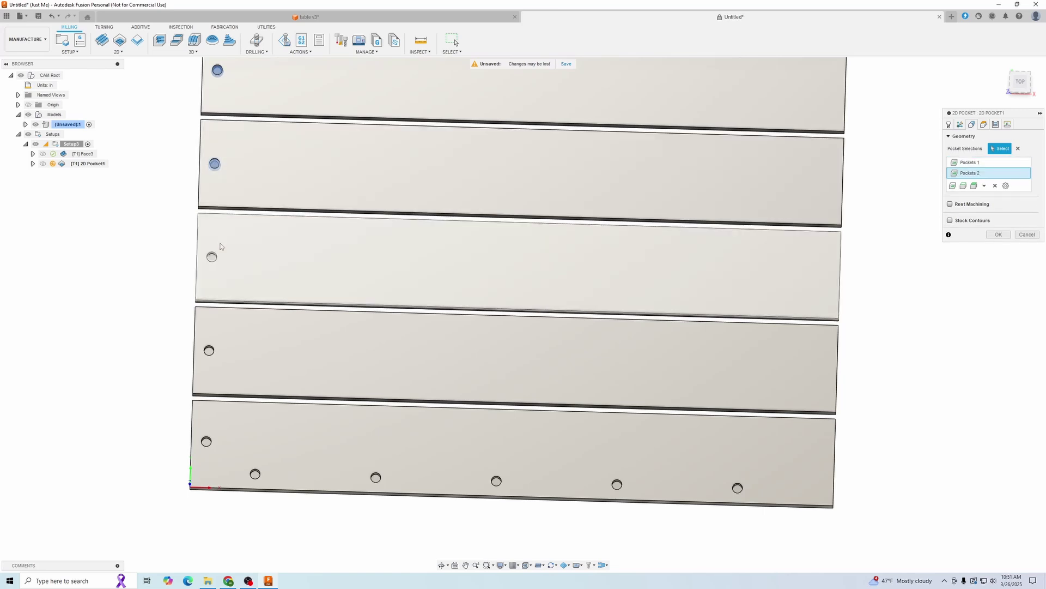
{"action": "left_click", "coordinate": [211, 257]}
{"action": "left_click", "coordinate": [209, 351]}
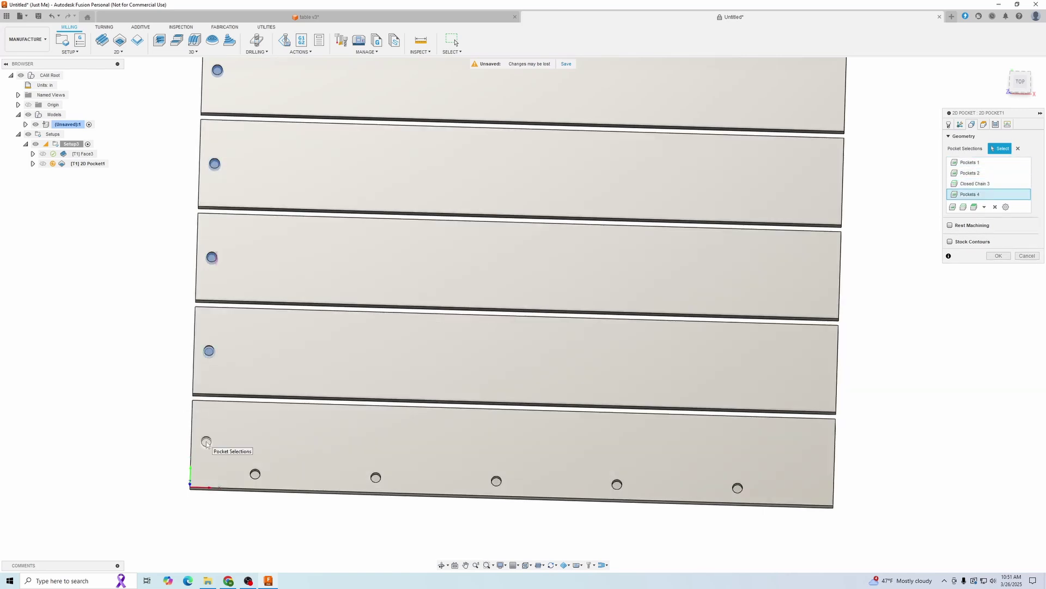
{"action": "left_click", "coordinate": [206, 441]}
{"action": "left_click", "coordinate": [254, 474]}
{"action": "left_click", "coordinate": [376, 477]}
{"action": "left_click", "coordinate": [496, 480]}
{"action": "left_click", "coordinate": [617, 484]}
{"action": "left_click", "coordinate": [737, 488]}
{"action": "scroll", "coordinate": [709, 485], "scroll_direction": "down", "scroll_amount": 3}
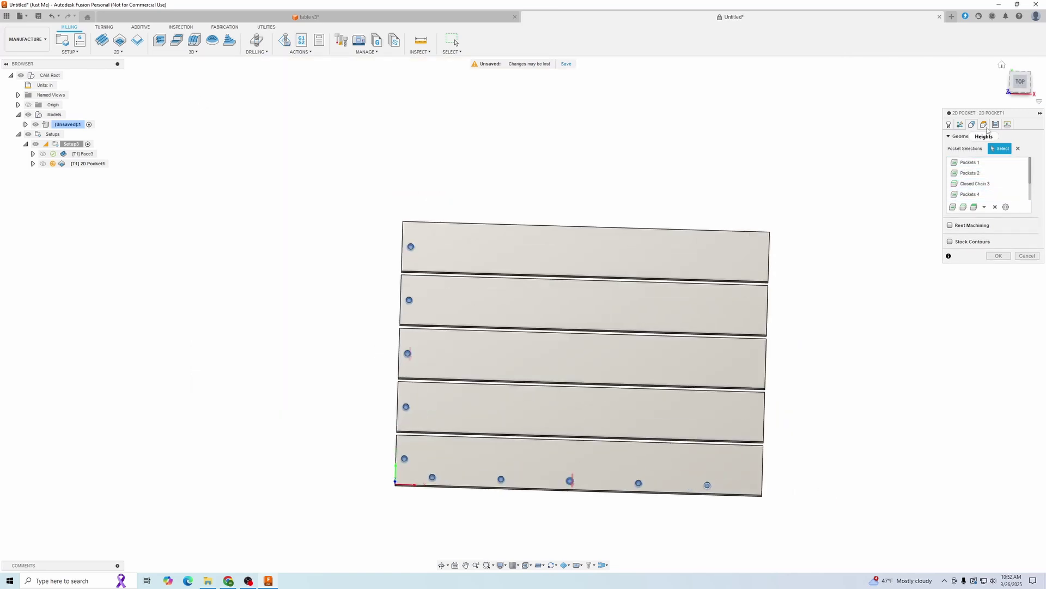
Review the pocket's height planes from the side and front before returning to top view
{"action": "left_click", "coordinate": [987, 129]}
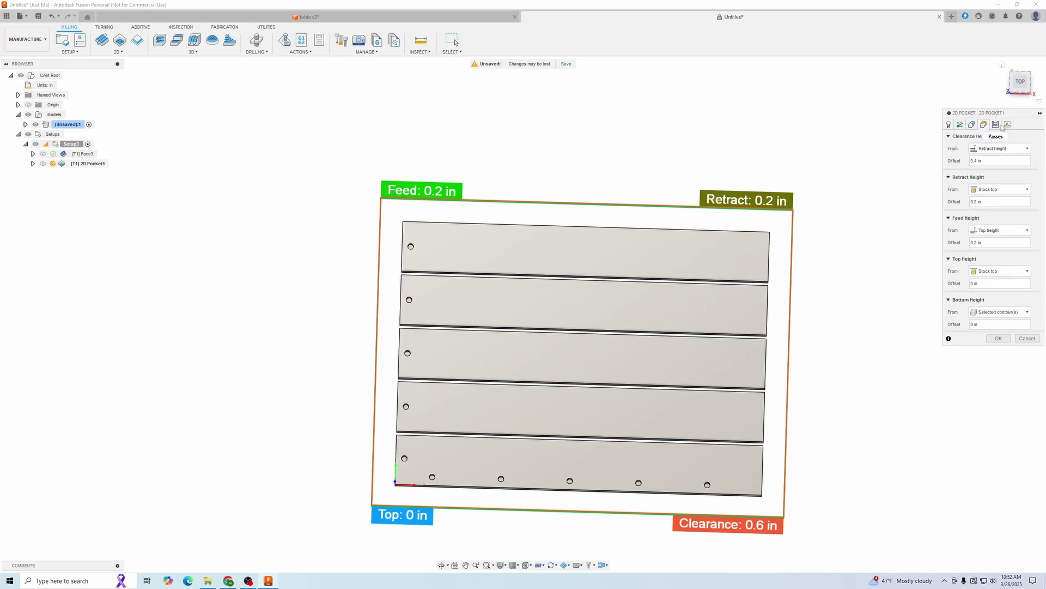
{"action": "middle_click_drag", "start_coordinate": [844, 368], "coordinate": [852, 339], "text": "shift"}
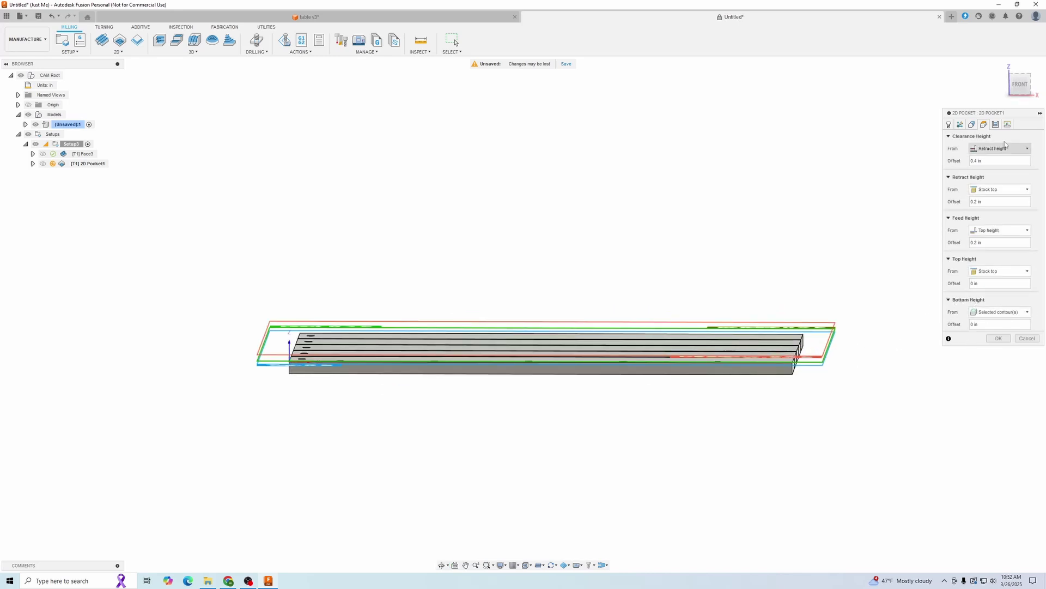
{"action": "left_click", "coordinate": [1020, 83]}
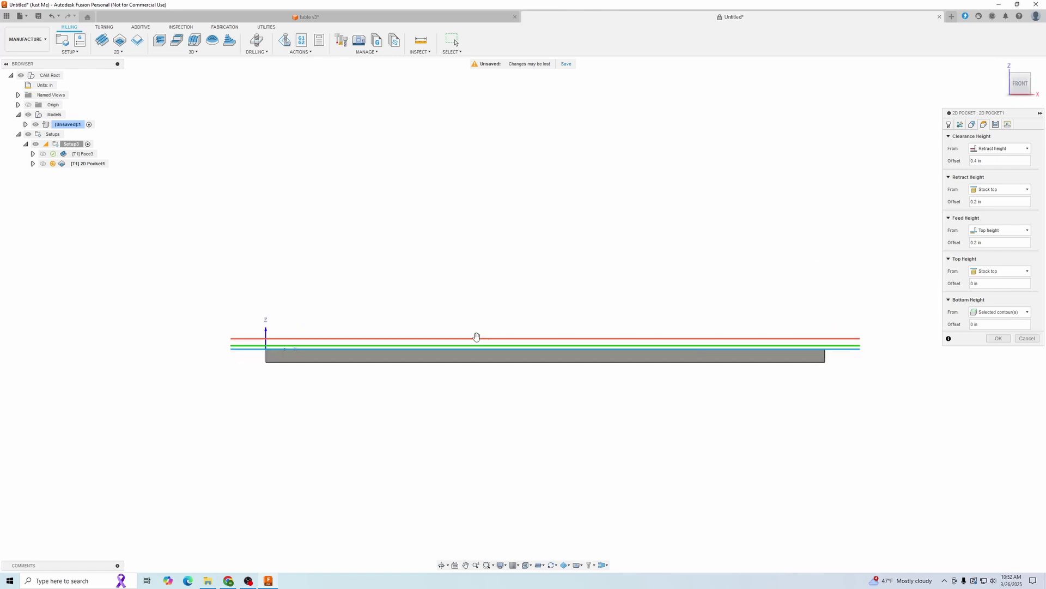
{"action": "middle_click_drag", "start_coordinate": [520, 392], "coordinate": [505, 421], "text": "shift"}
{"action": "scroll", "coordinate": [505, 421], "scroll_direction": "down", "scroll_amount": 4}
{"action": "scroll", "coordinate": [505, 421], "scroll_direction": "up", "scroll_amount": 2}
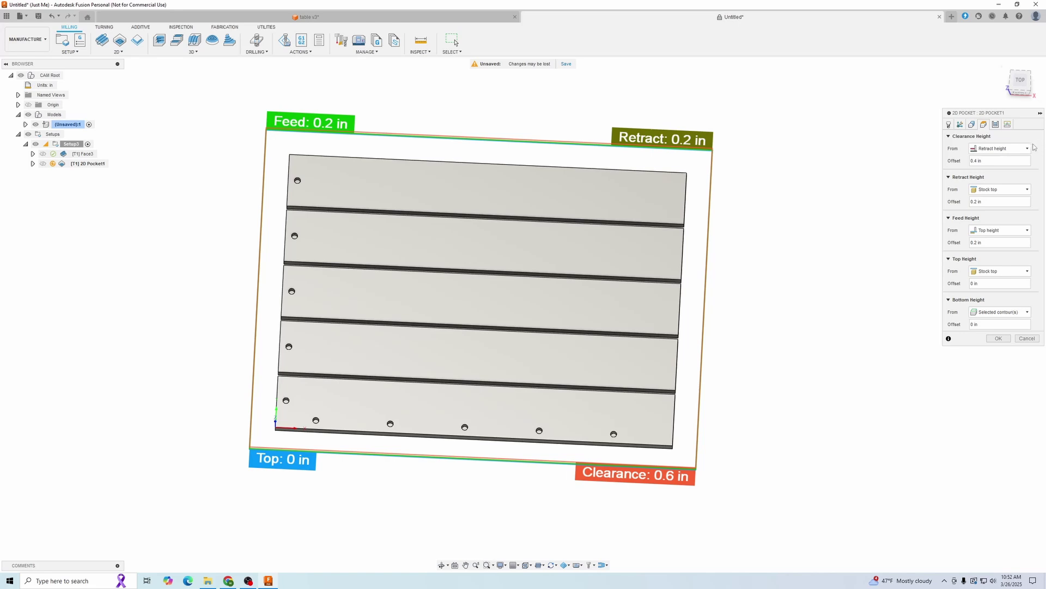
Turn off Stock to Leave and enable Multiple Depths with a 0.25 in stepdown, then accept
{"action": "left_click", "coordinate": [1002, 127]}
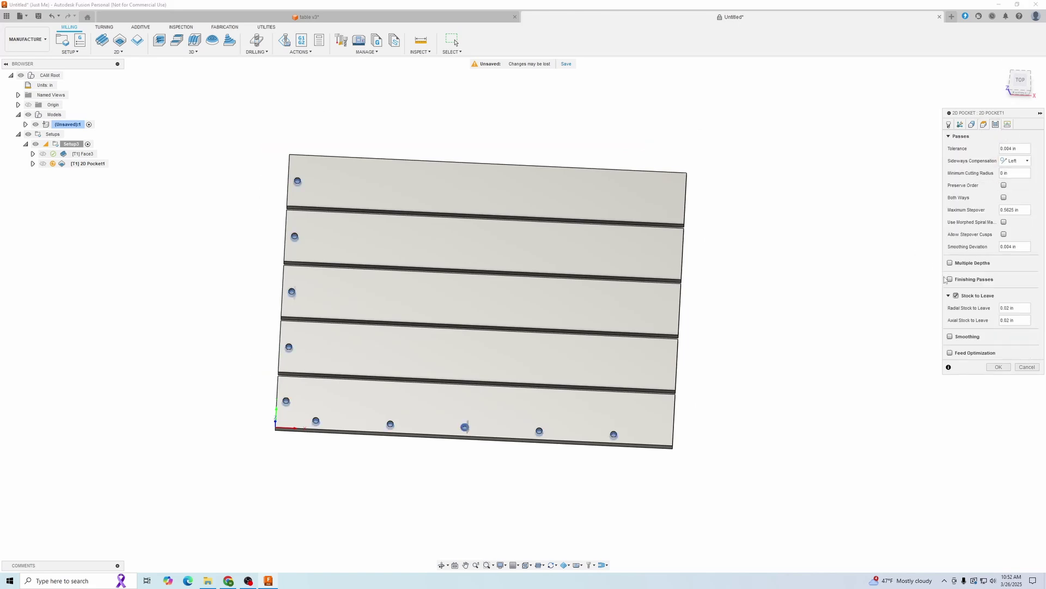
{"action": "left_click", "coordinate": [956, 295]}
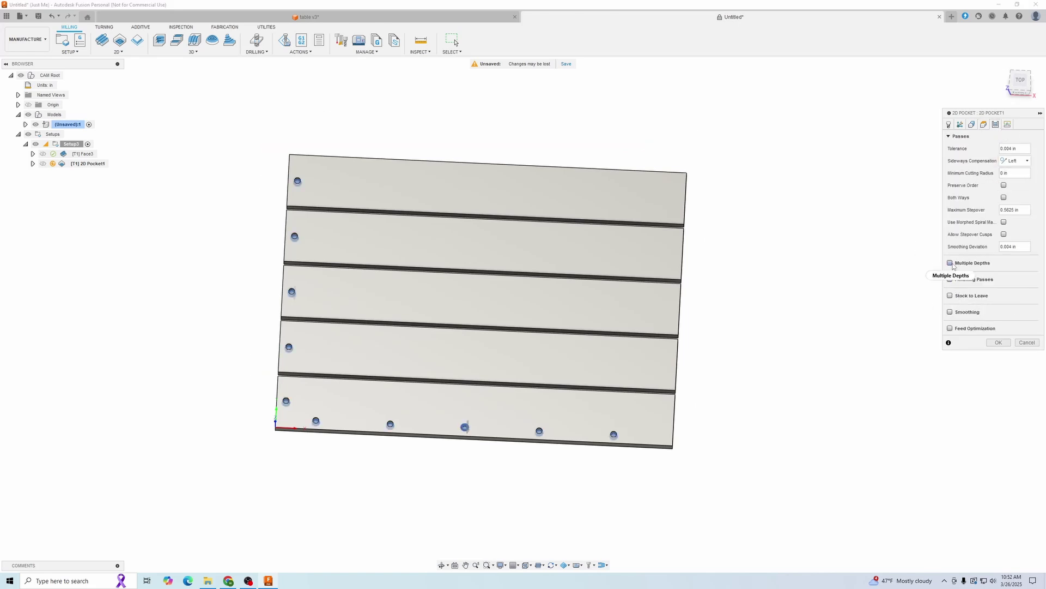
{"action": "left_click", "coordinate": [950, 263]}
{"action": "left_click", "coordinate": [1000, 275]}
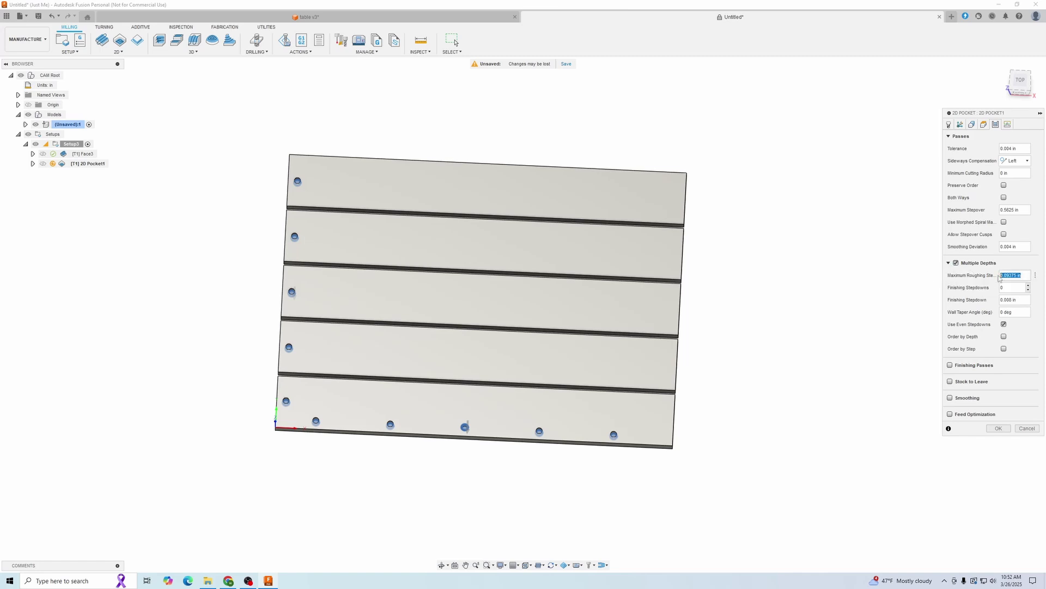
{"action": "type", "text": ".25"}
{"action": "left_click", "coordinate": [1008, 124]}
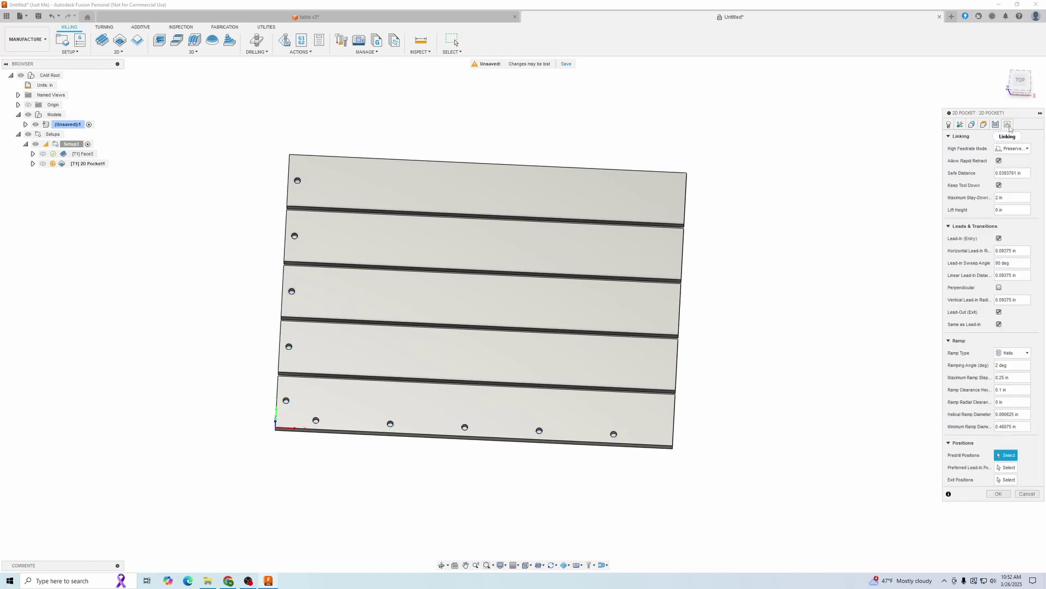
{"action": "left_click_drag", "start_coordinate": [1007, 365], "coordinate": [990, 367]}
{"action": "left_click", "coordinate": [998, 493]}
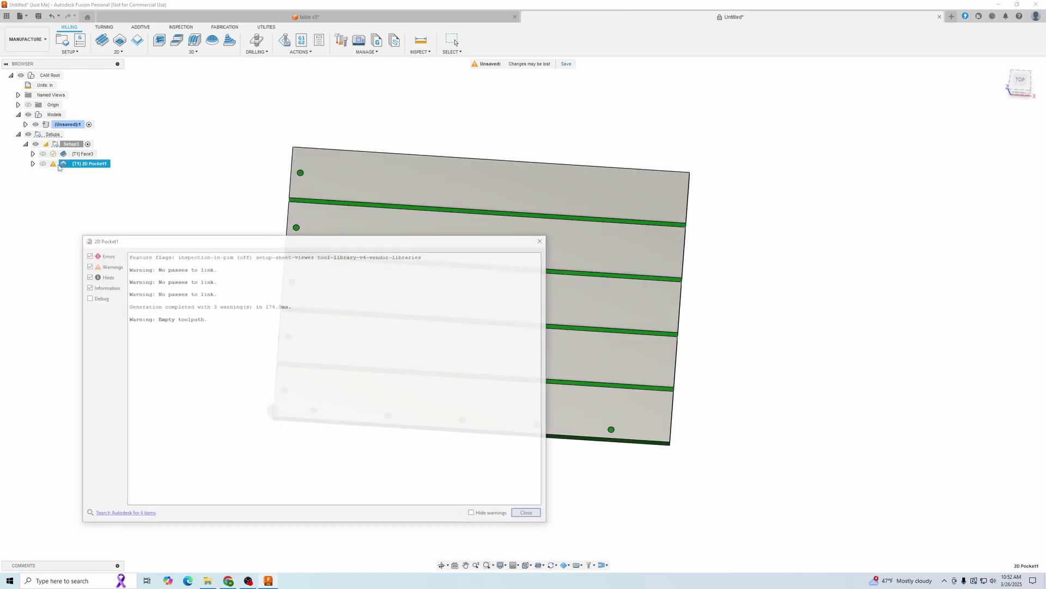
Switch 2D Pocket1 to the 1/4" flat end mill from the table v3 library
{"action": "left_click", "coordinate": [541, 240]}
{"action": "right_click", "coordinate": [67, 163]}
{"action": "left_click", "coordinate": [87, 170]}
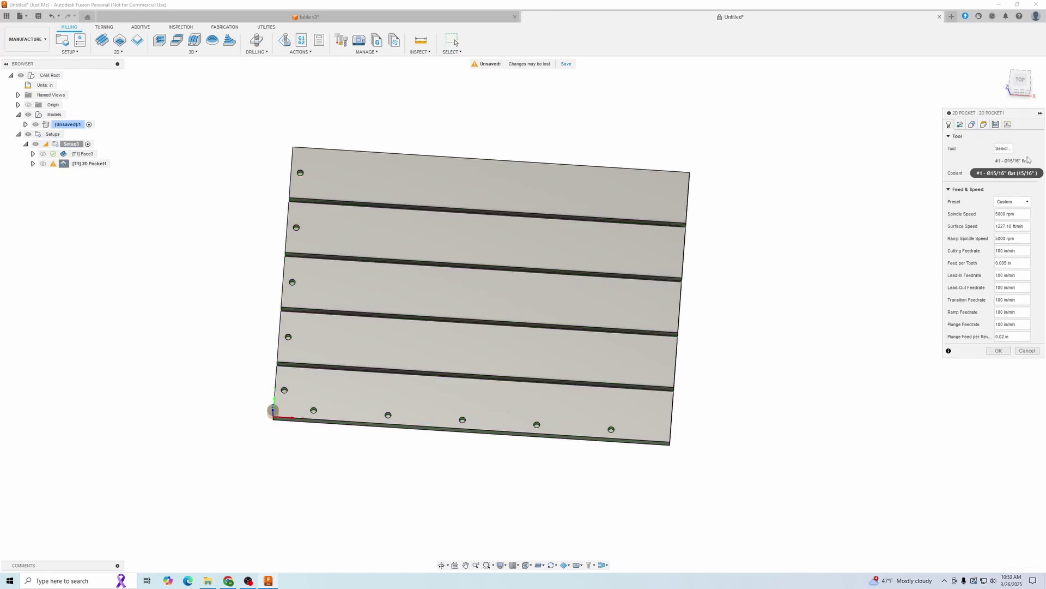
{"action": "left_click", "coordinate": [1004, 148]}
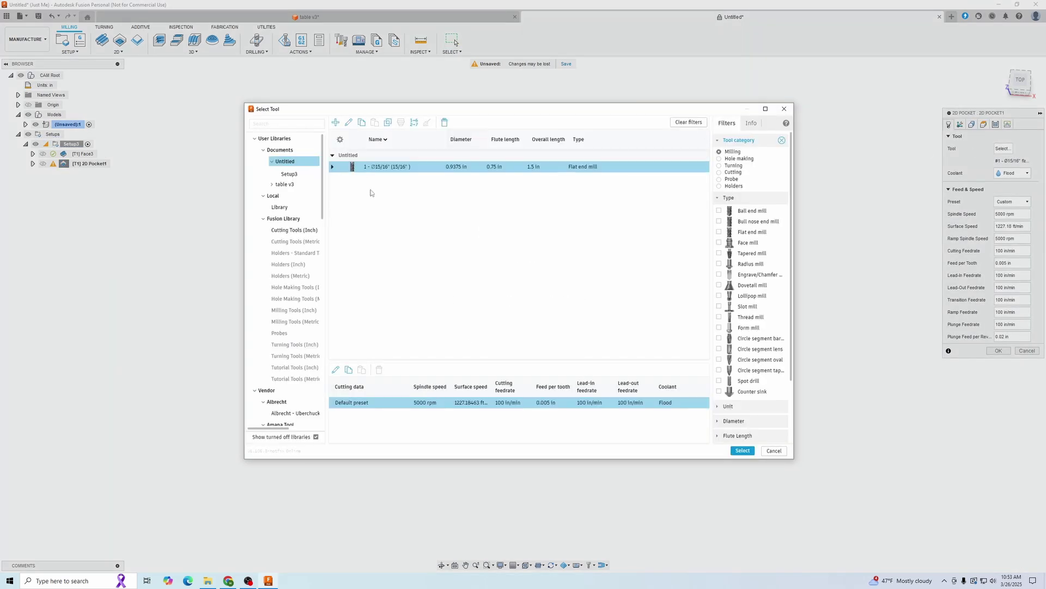
{"action": "left_click", "coordinate": [288, 184]}
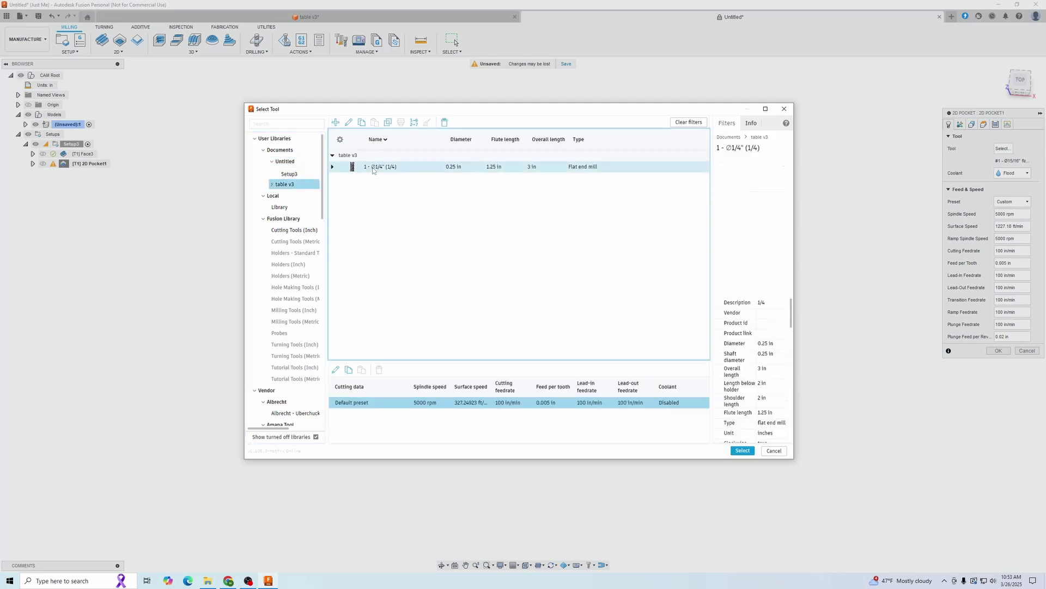
{"action": "left_click", "coordinate": [742, 450]}
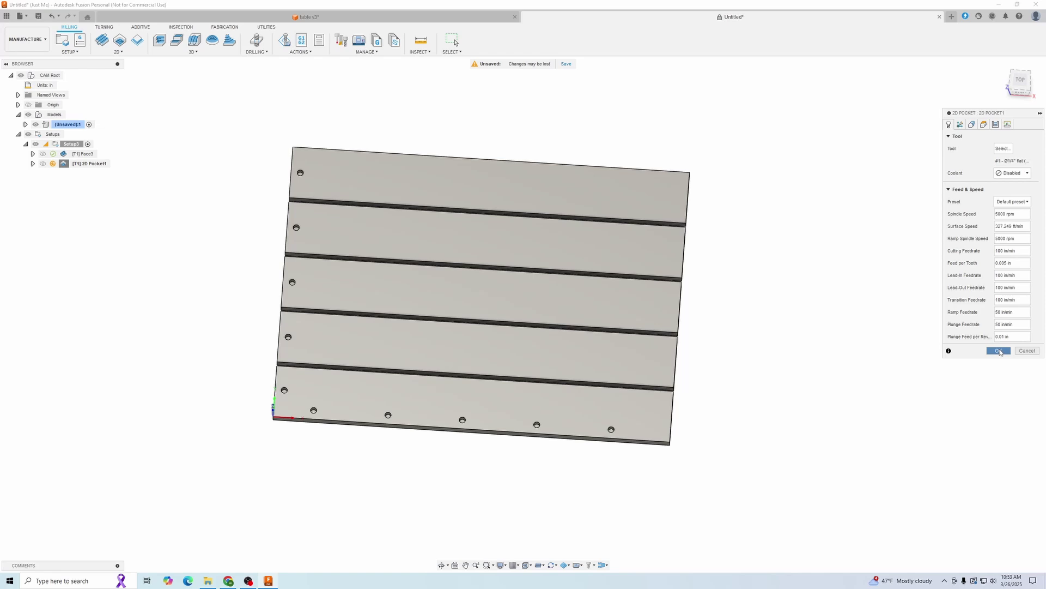
{"action": "left_click", "coordinate": [999, 350]}
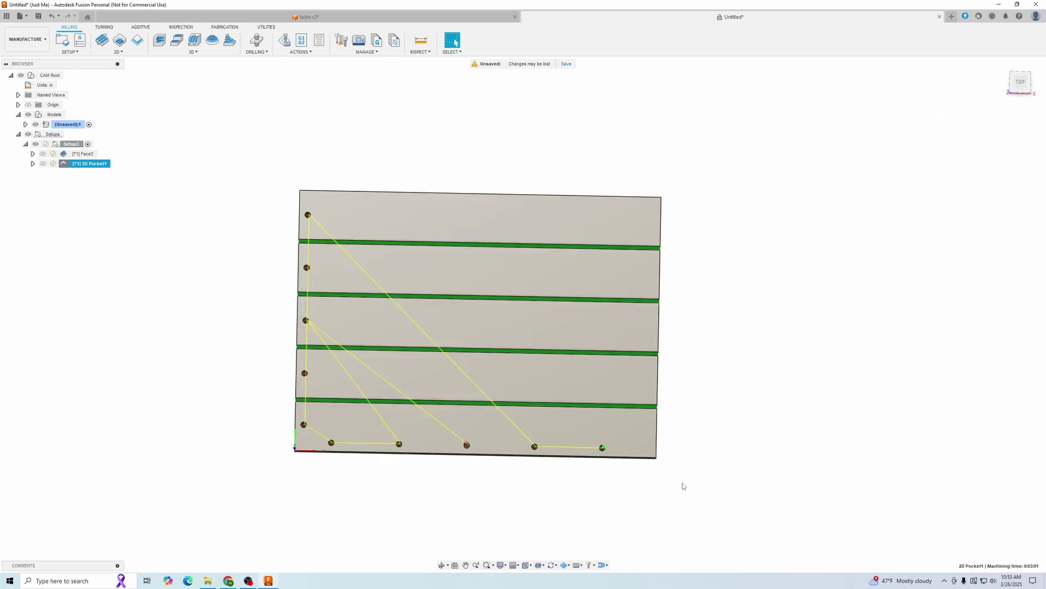
{"action": "scroll", "coordinate": [474, 453], "scroll_direction": "up", "scroll_amount": 2}
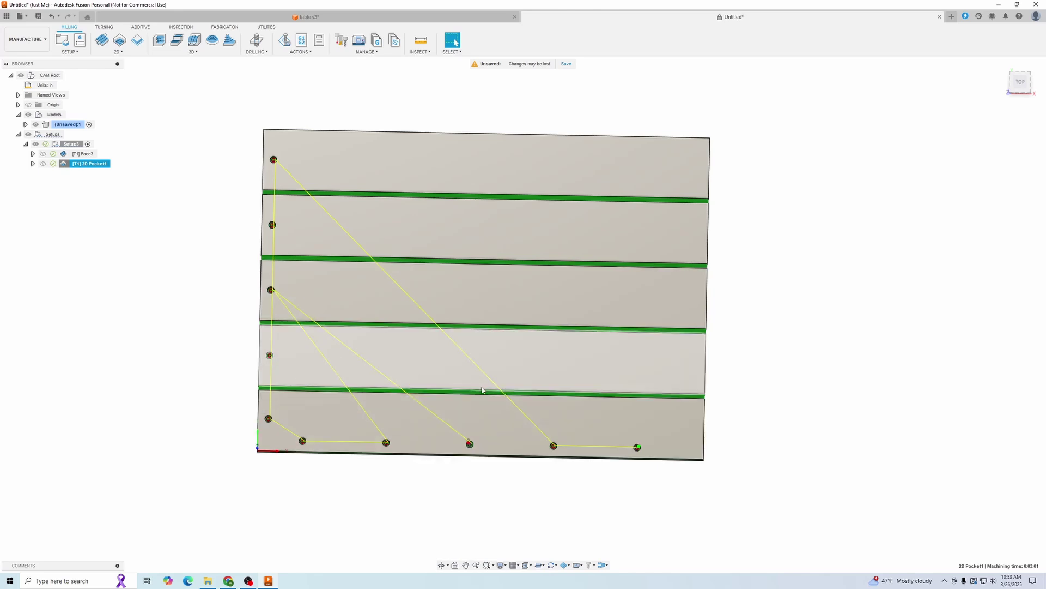
{"action": "middle_click_drag", "start_coordinate": [540, 483], "coordinate": [493, 469], "text": "shift"}
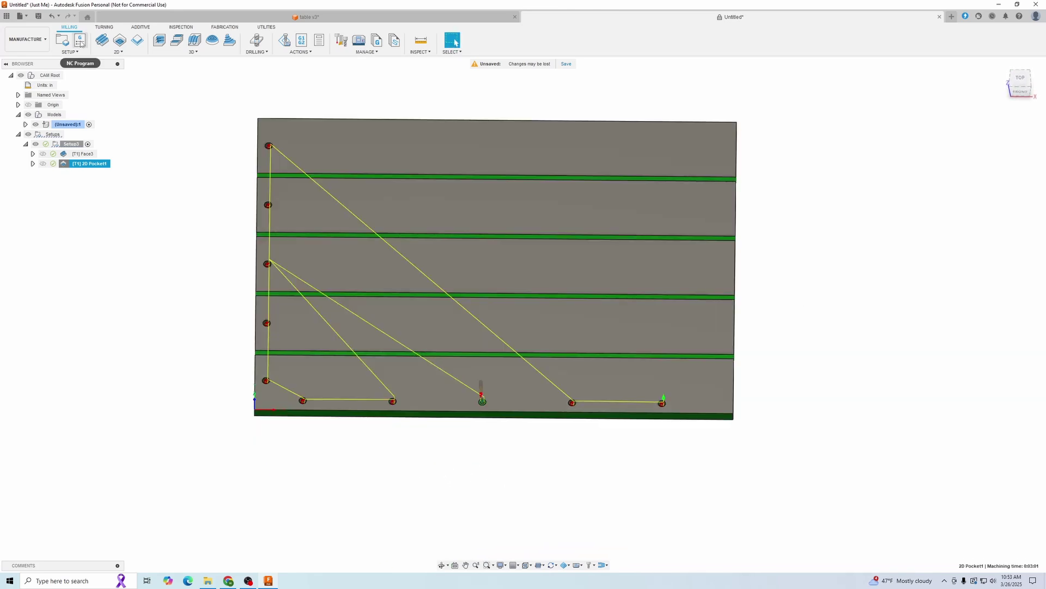
Post an NC program named SURFACE containing only Face3 as G-code
{"action": "left_click", "coordinate": [81, 41]}
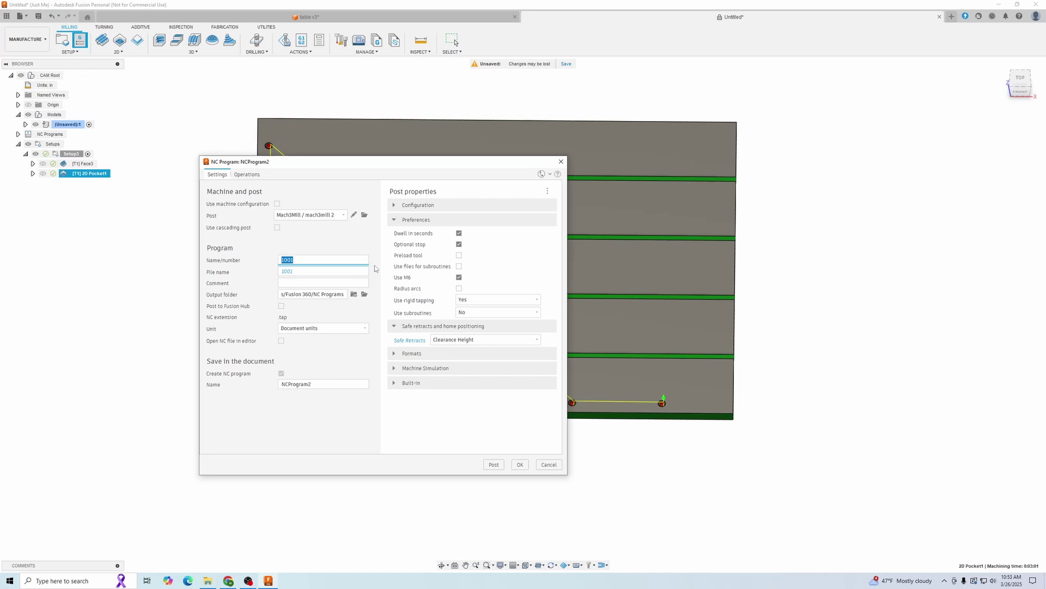
{"action": "type", "text": "SURACNUI"}
{"action": "key", "text": "BackSpace"}
{"action": "key", "text": "BackSpace"}
{"action": "key", "text": "BackSpace"}
{"action": "key", "text": "BackSpace"}
{"action": "type", "text": "FACE"}
{"action": "left_click", "coordinate": [246, 175]}
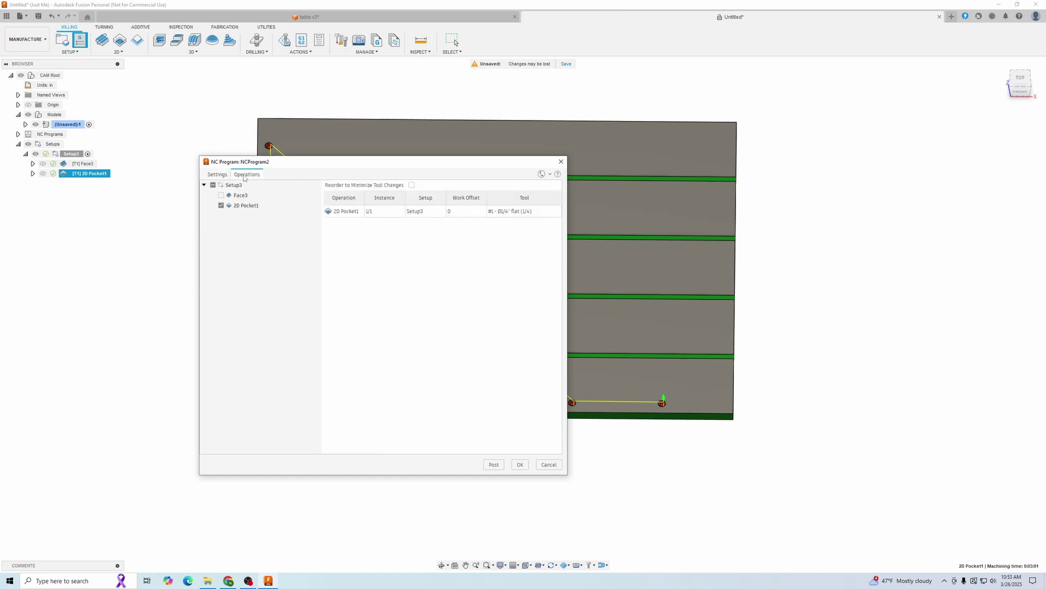
{"action": "left_click", "coordinate": [221, 195]}
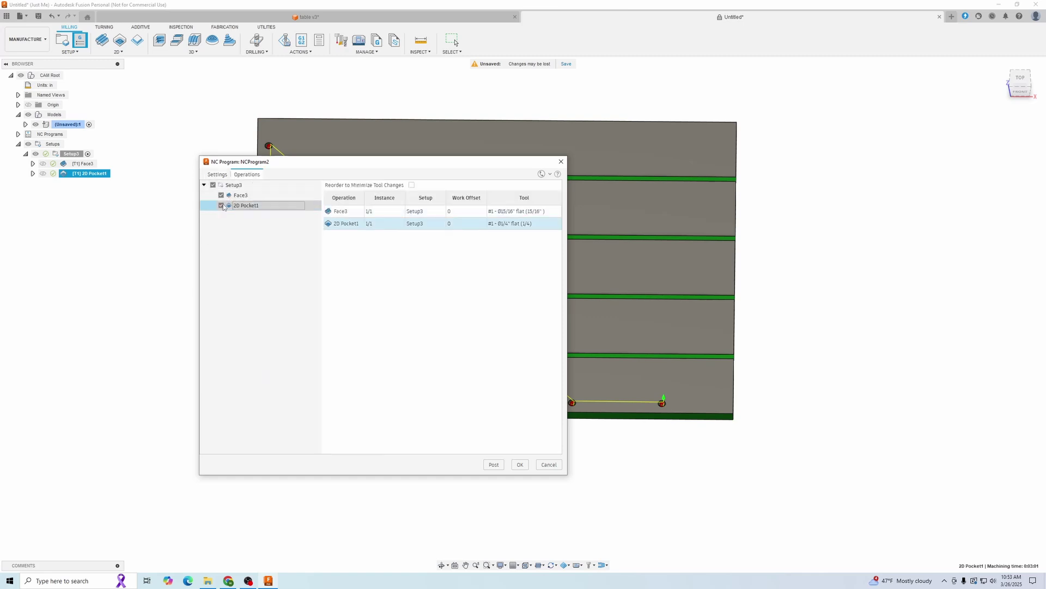
{"action": "left_click", "coordinate": [221, 206]}
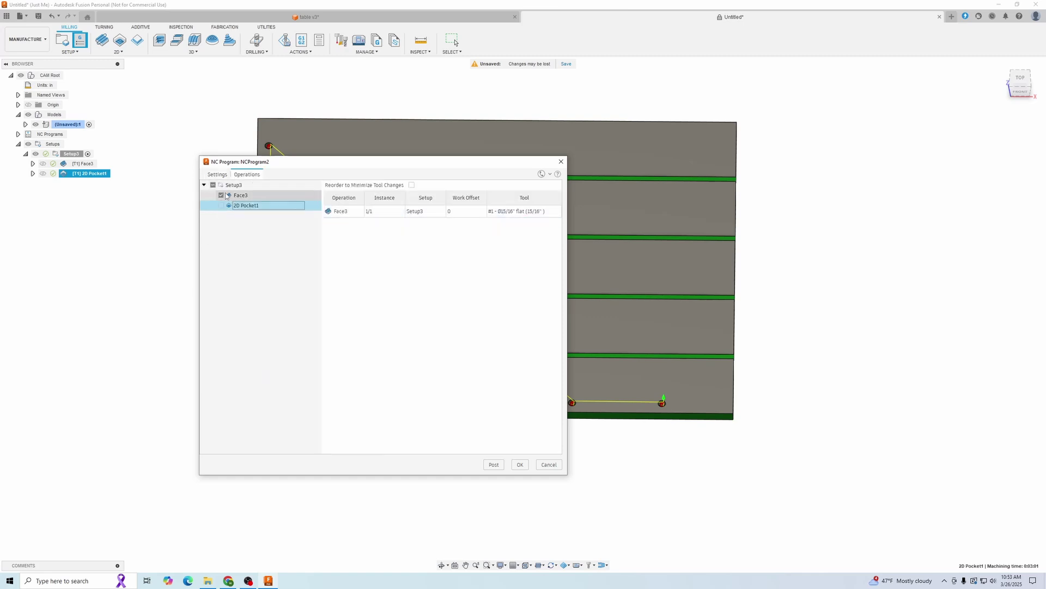
{"action": "left_click", "coordinate": [494, 464]}
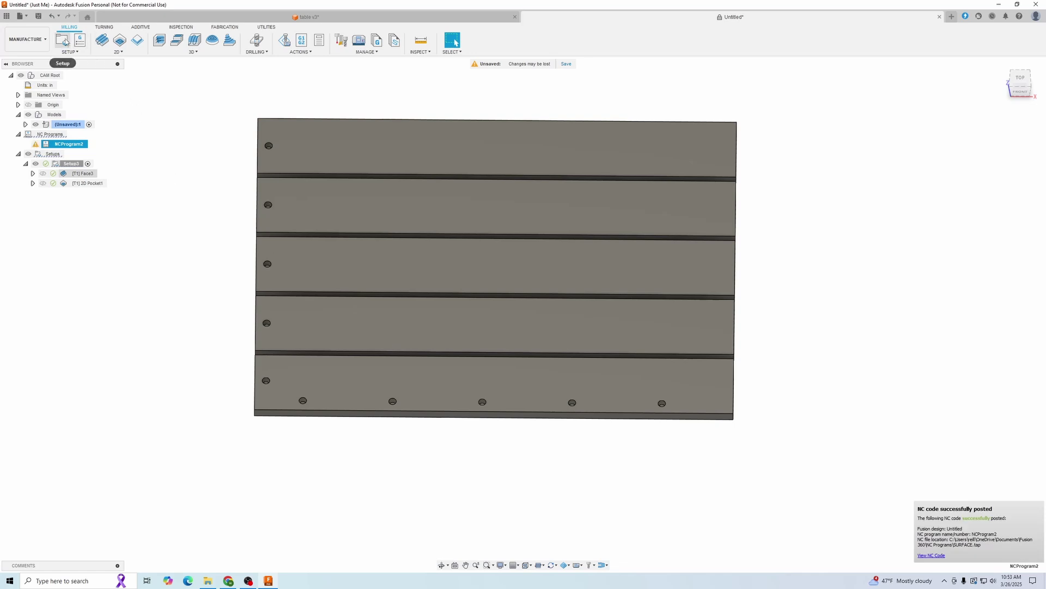
Create a second NC program, '1 IN POCKET', for the pocket operation and post it
{"action": "left_click", "coordinate": [80, 40]}
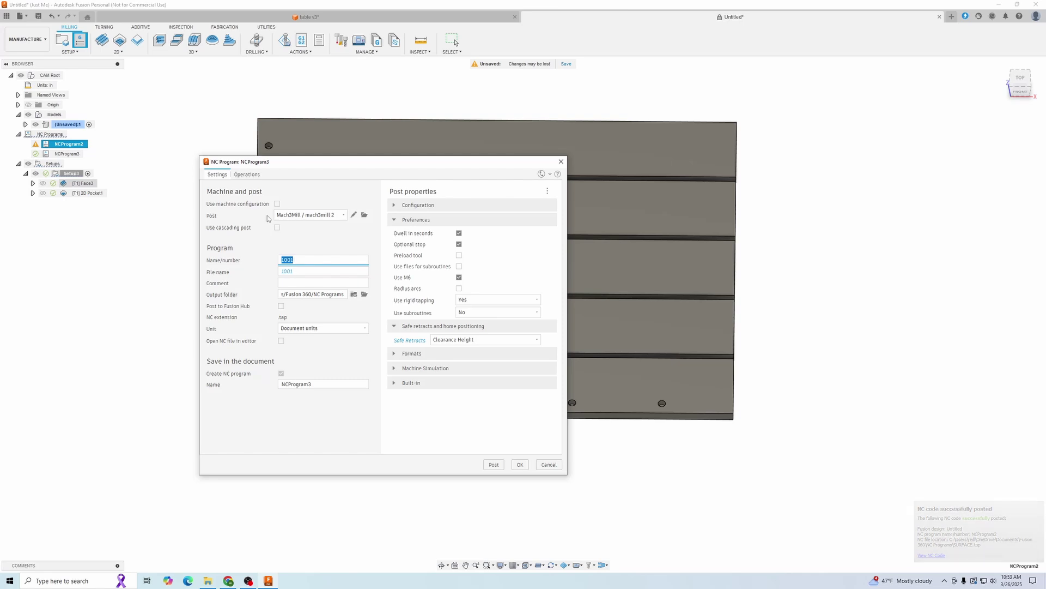
{"action": "type", "text": "1 IN POCKETS"}
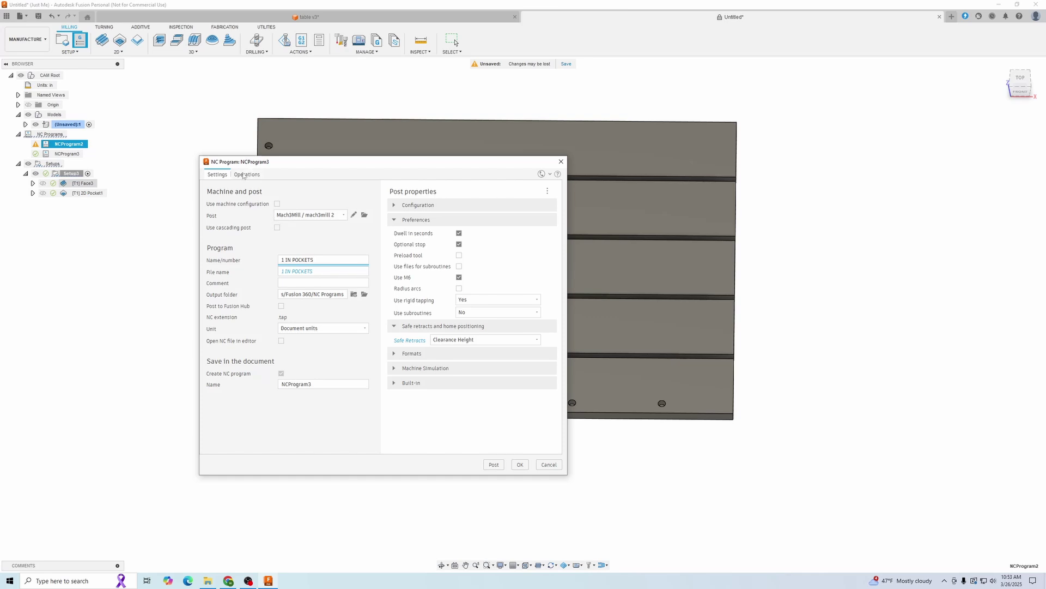
{"action": "left_click", "coordinate": [247, 175]}
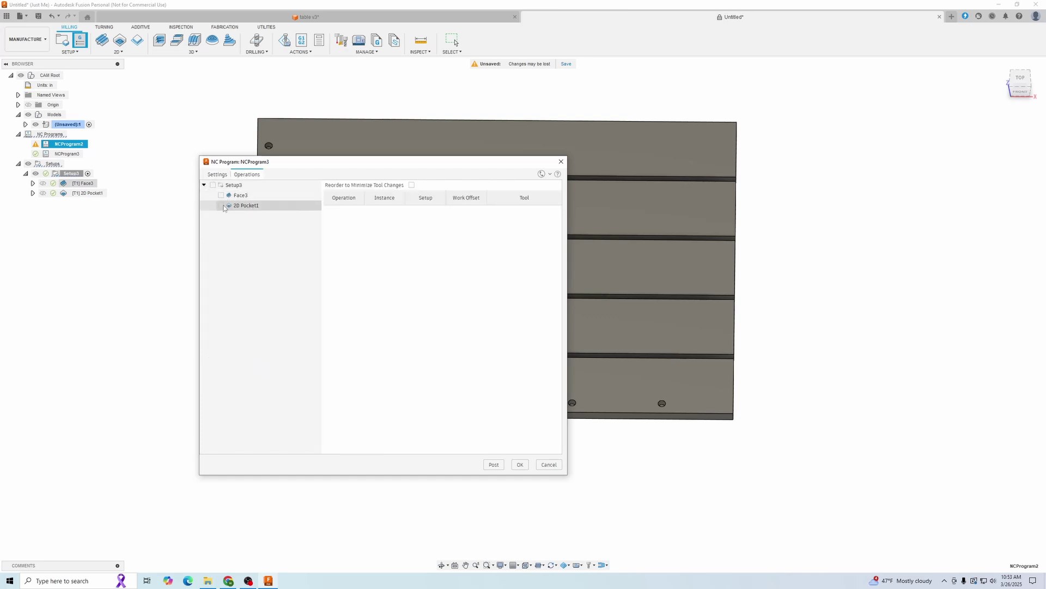
{"action": "left_click", "coordinate": [502, 466]}
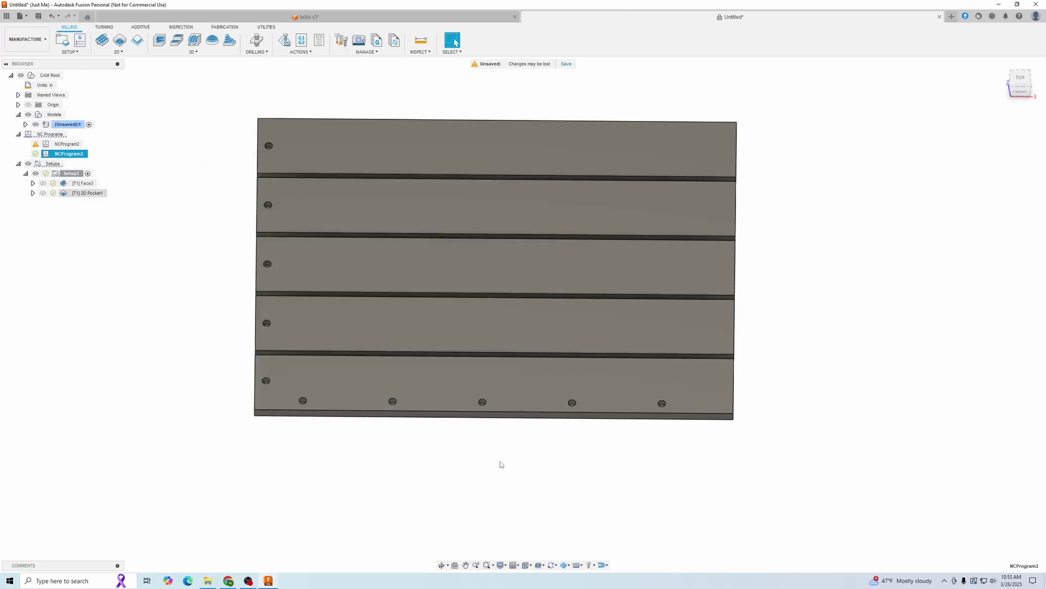